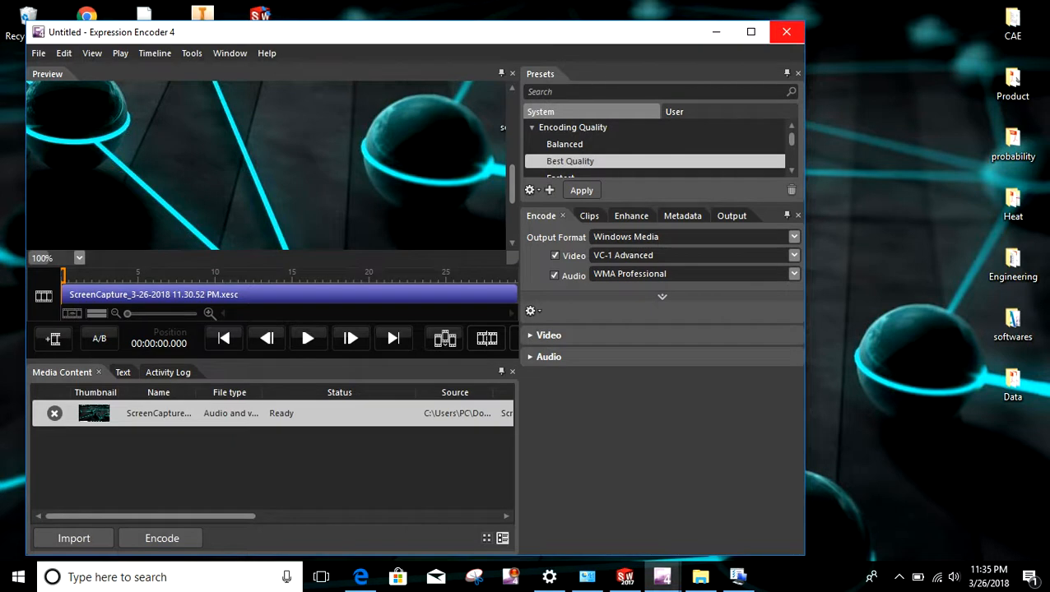
- Minimize the Expression Encoder window, keeping its job open, and switch to SOLIDWORKS
{"action": "left_click", "coordinate": [785, 32]}
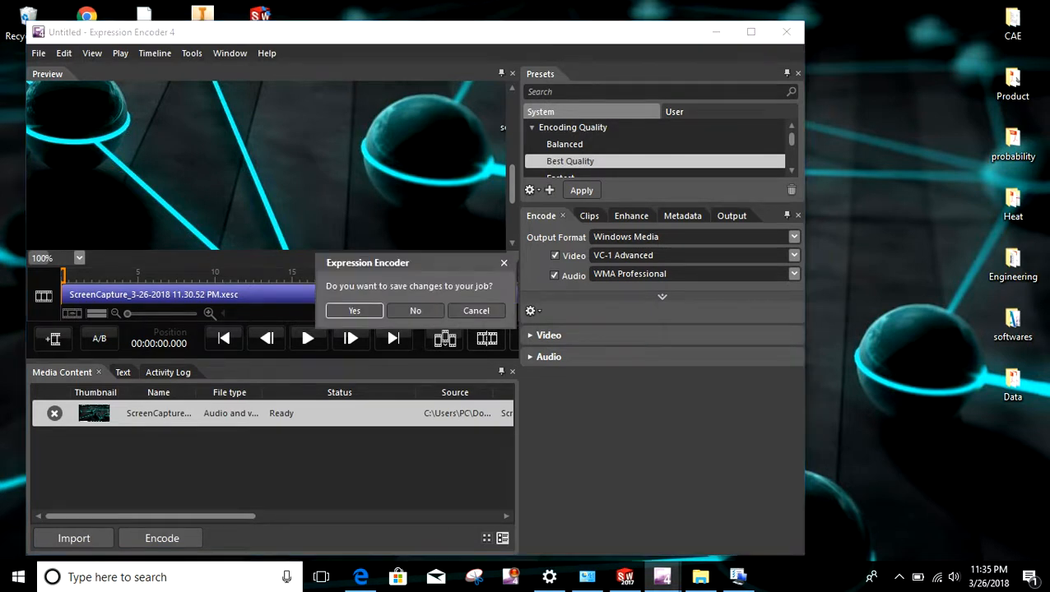
{"action": "left_click", "coordinate": [503, 262]}
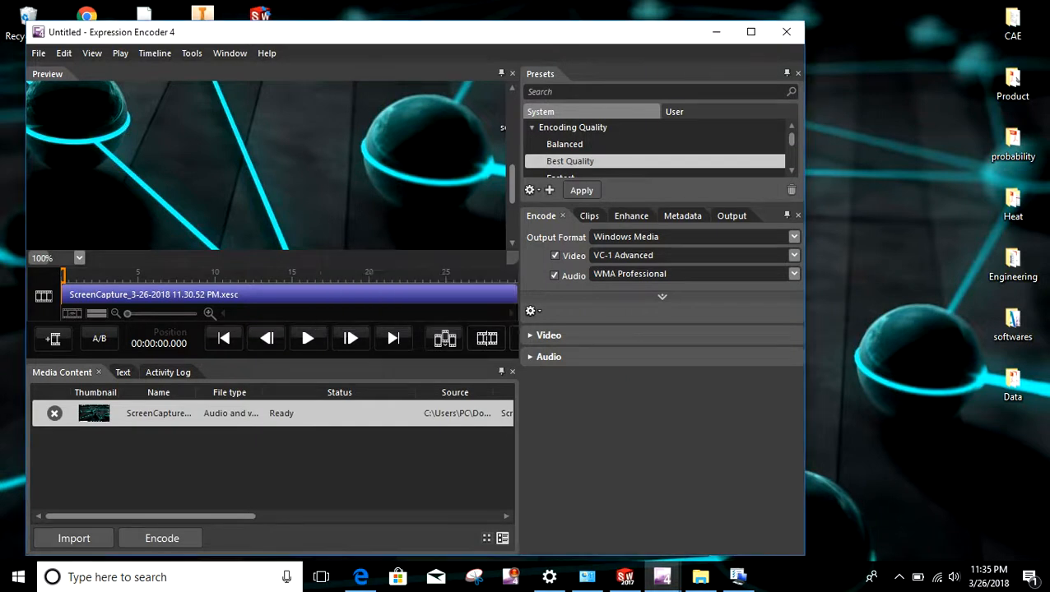
{"action": "left_click", "coordinate": [715, 31]}
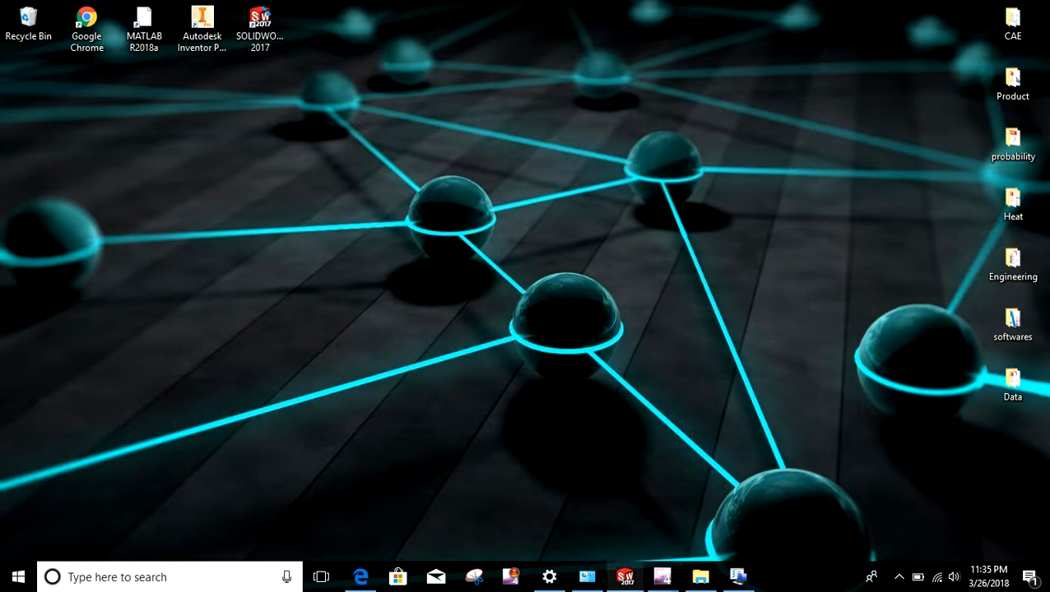
{"action": "left_click", "coordinate": [625, 578]}
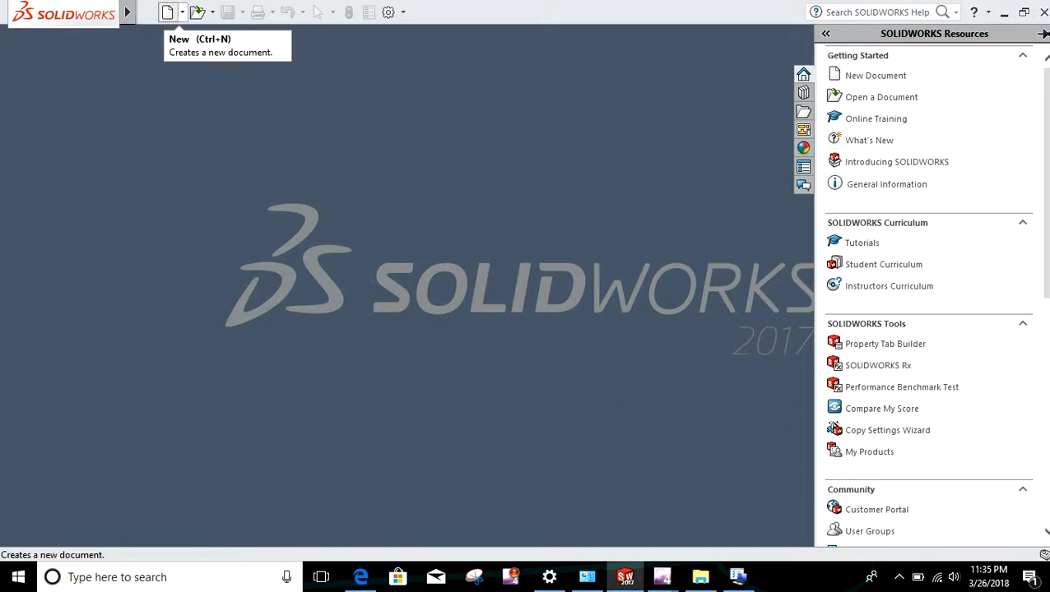
- Open the L BRACKET part from the L BRACET folder inside the CAE folder on the Desktop
{"action": "left_click", "coordinate": [212, 11]}
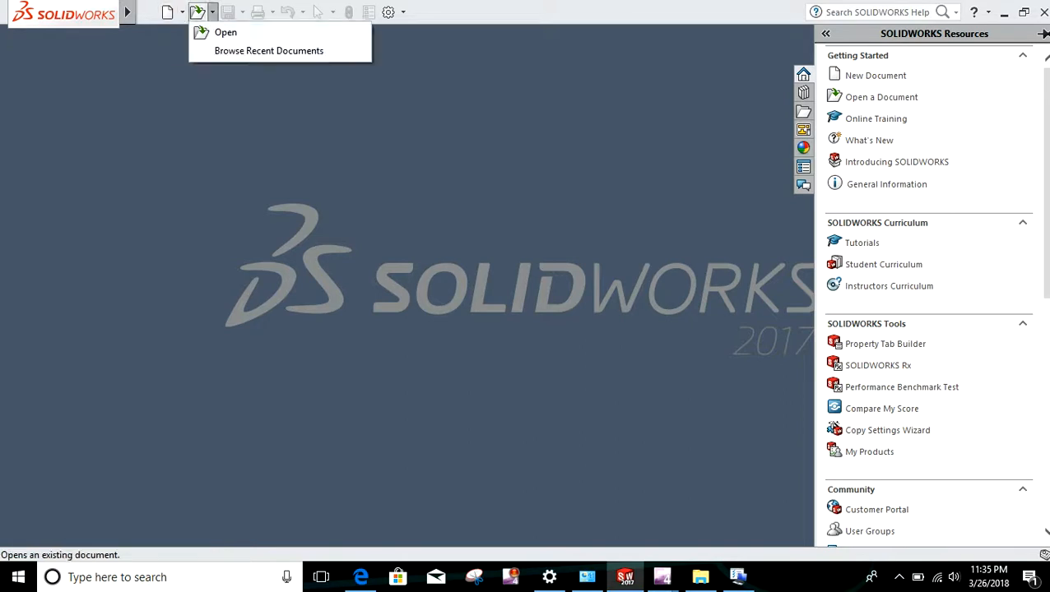
{"action": "left_click", "coordinate": [225, 32]}
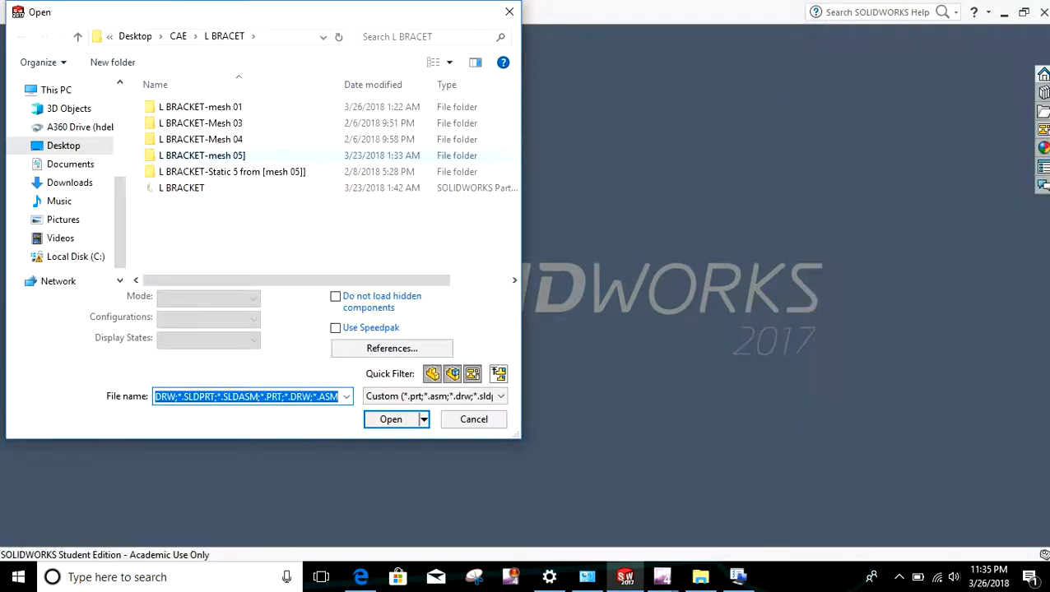
{"action": "left_click", "coordinate": [63, 146]}
{"action": "double_click", "coordinate": [167, 107]}
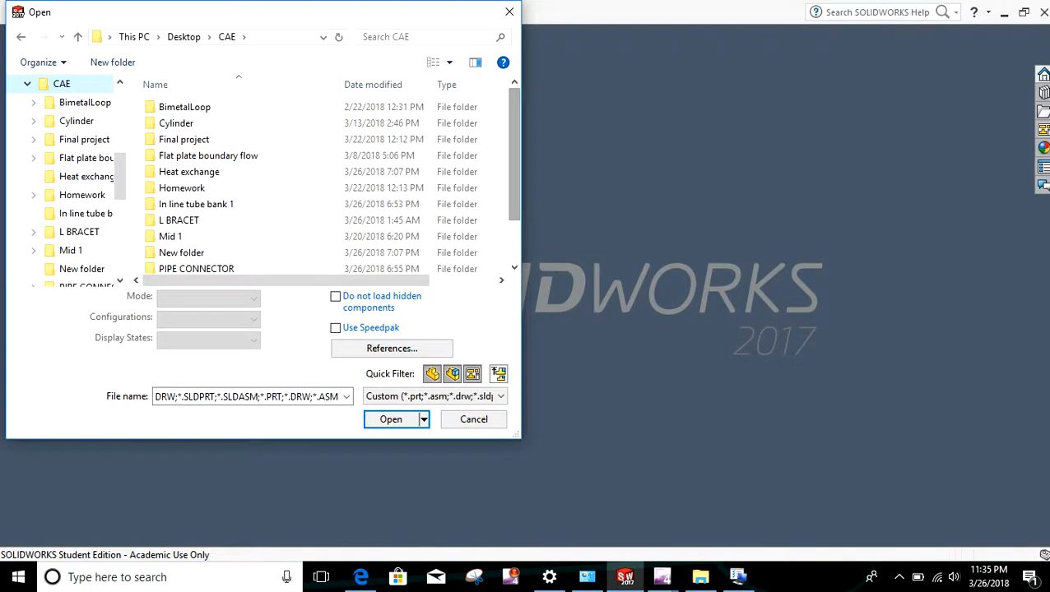
{"action": "scroll", "coordinate": [329, 185], "scroll_direction": "down", "scroll_amount": 1}
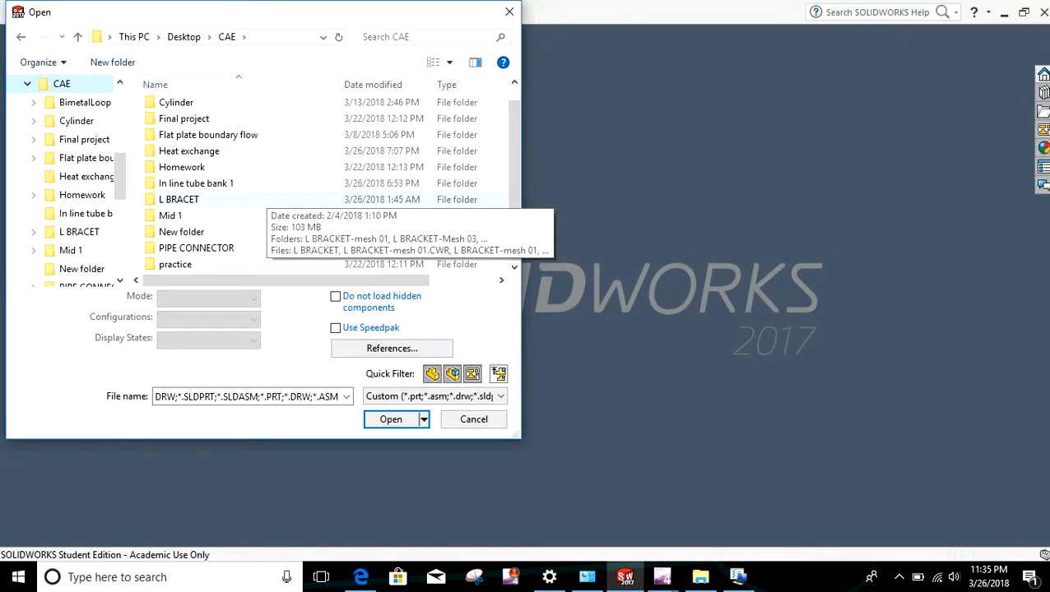
{"action": "left_click", "coordinate": [267, 199]}
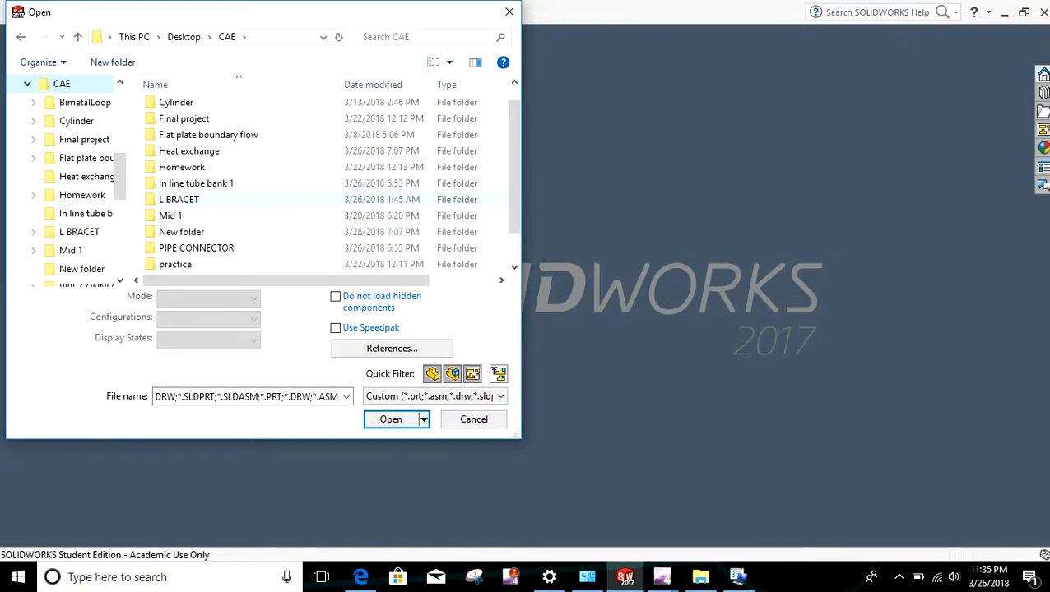
{"action": "left_click", "coordinate": [266, 199]}
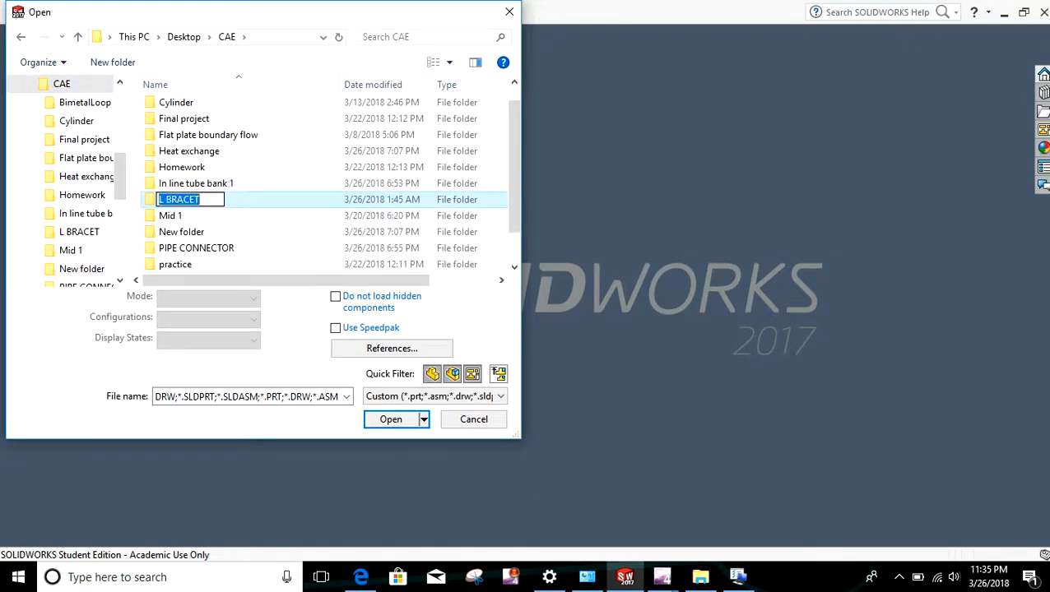
{"action": "double_click", "coordinate": [266, 199]}
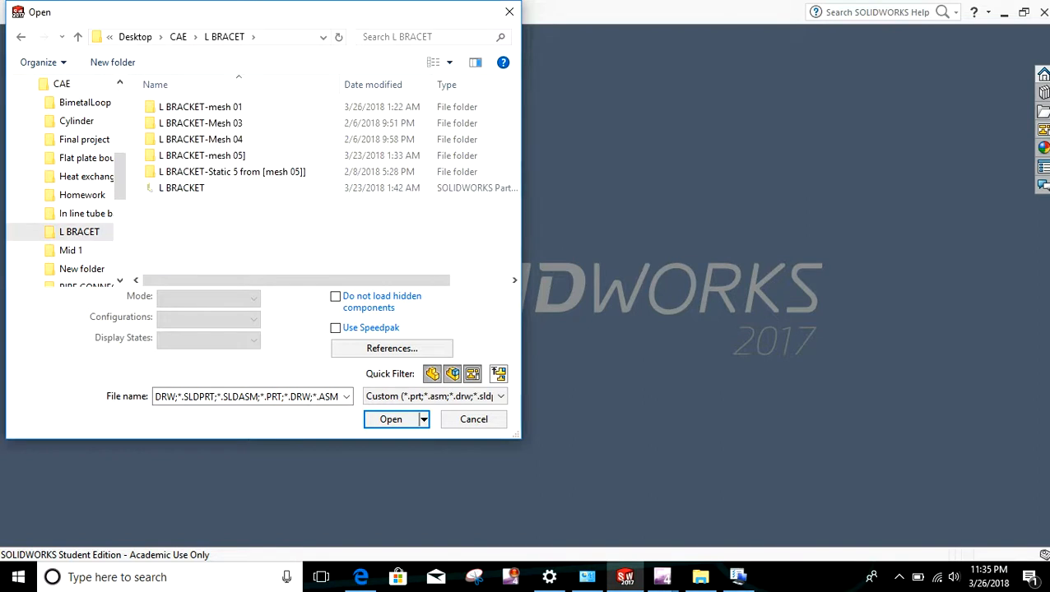
{"action": "left_click", "coordinate": [201, 188]}
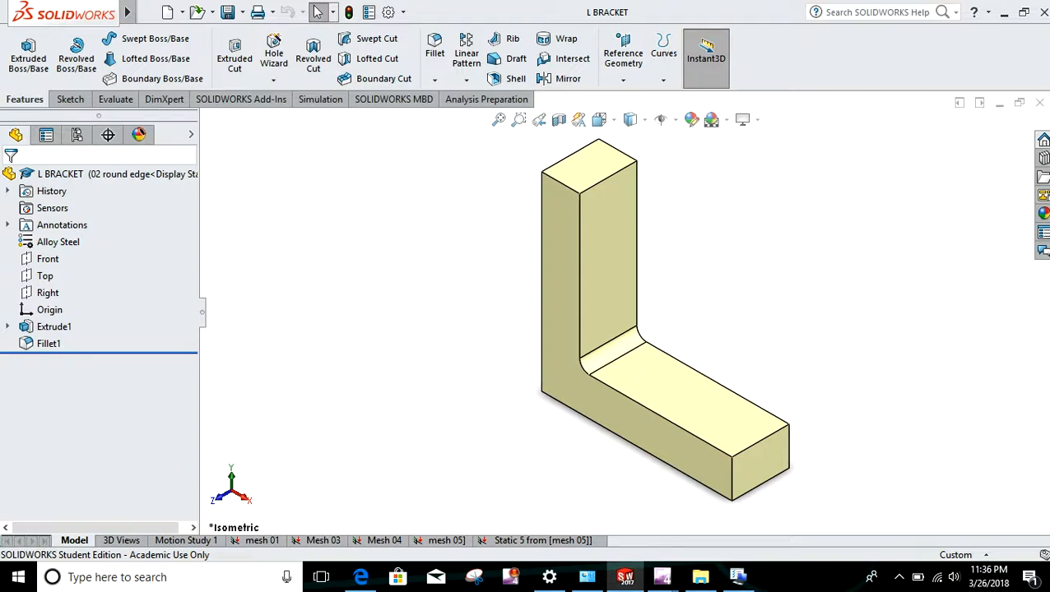
- Open the mesh 01 simulation study and activate its SOLIDWORKS configuration, 01 sharp edge
{"action": "double_click", "coordinate": [262, 541]}
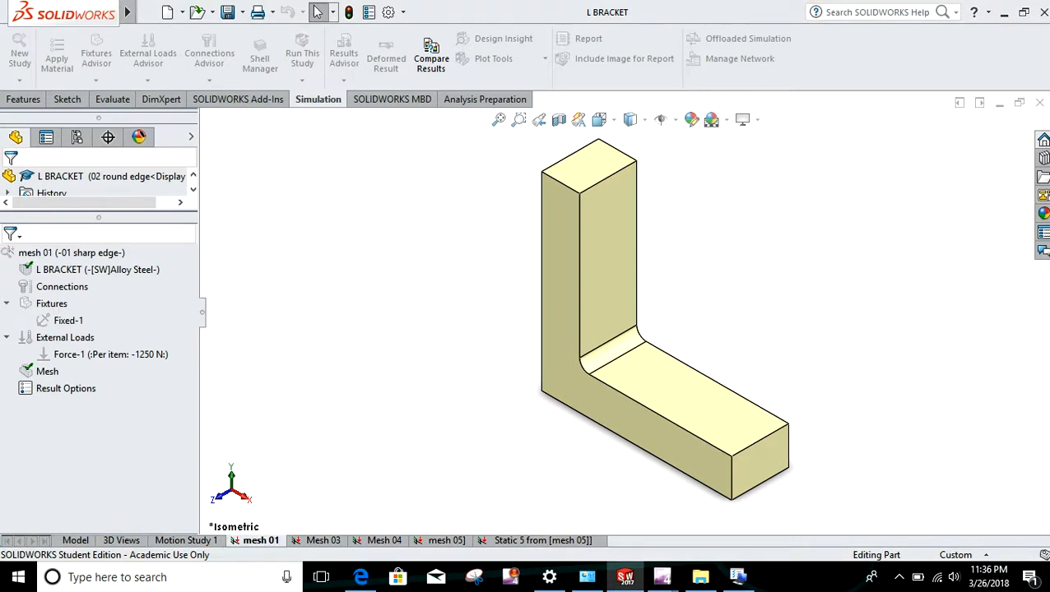
{"action": "scroll", "coordinate": [71, 288], "scroll_direction": "down", "scroll_amount": 4}
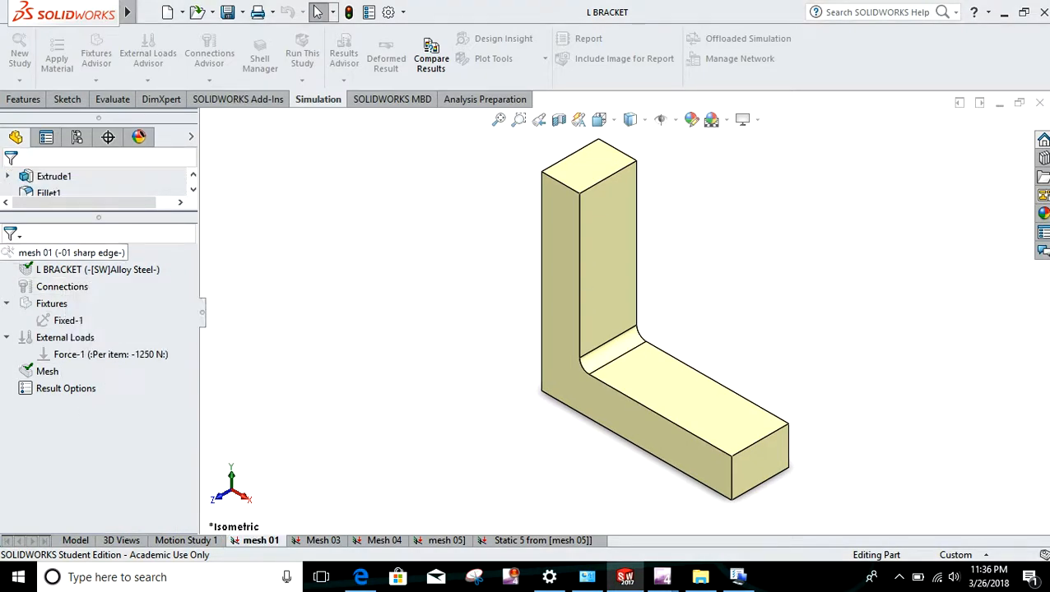
{"action": "right_click", "coordinate": [43, 254]}
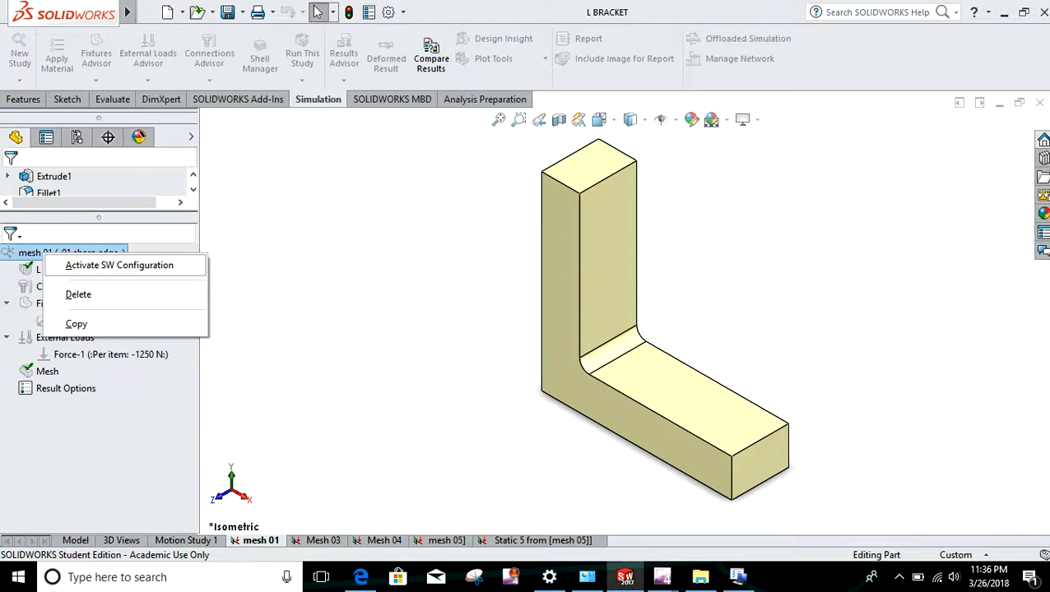
{"action": "key", "text": "Return"}
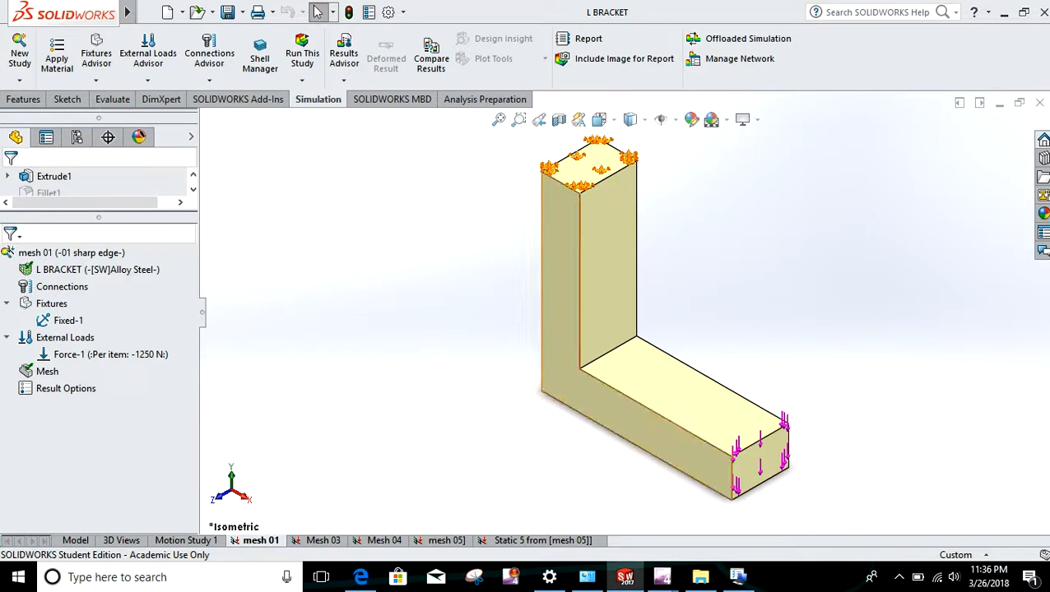
- Check where the Force-1 load acts on the bracket, and run the mesh 01 study
{"action": "left_click", "coordinate": [148, 356]}
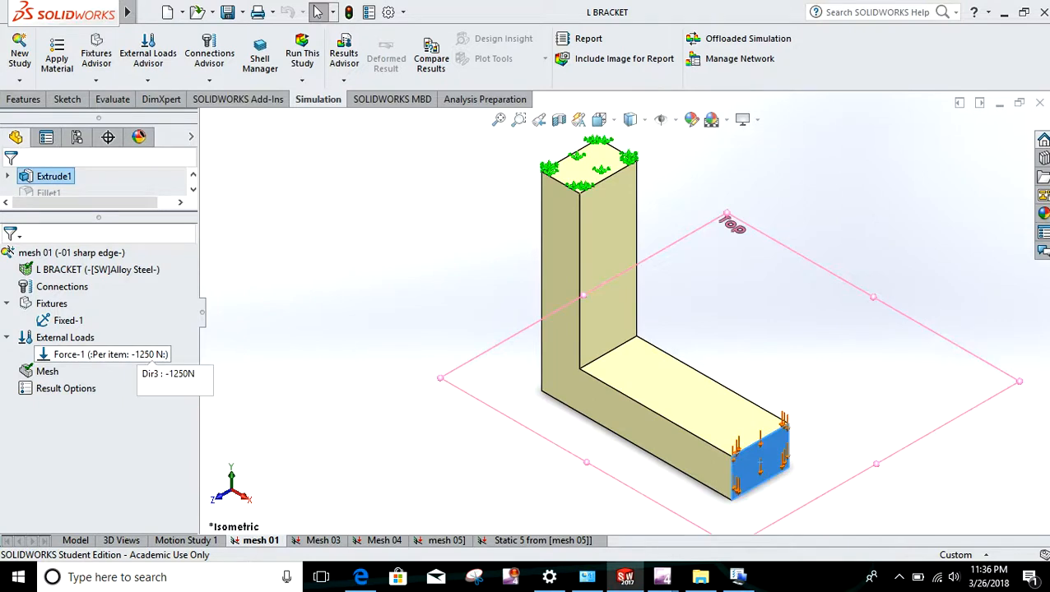
{"action": "left_click", "coordinate": [683, 397]}
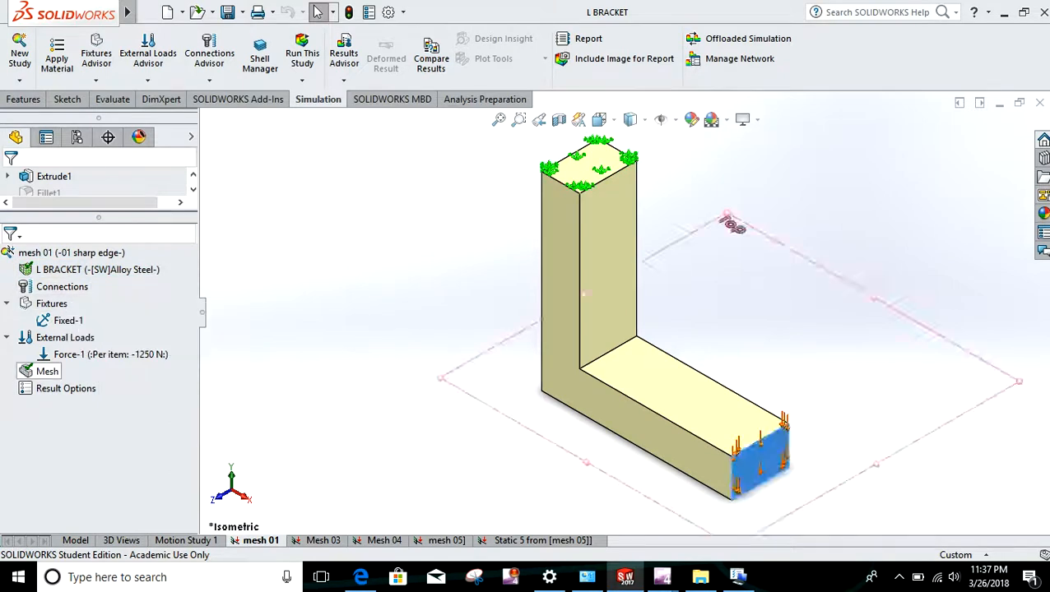
{"action": "right_click", "coordinate": [86, 252]}
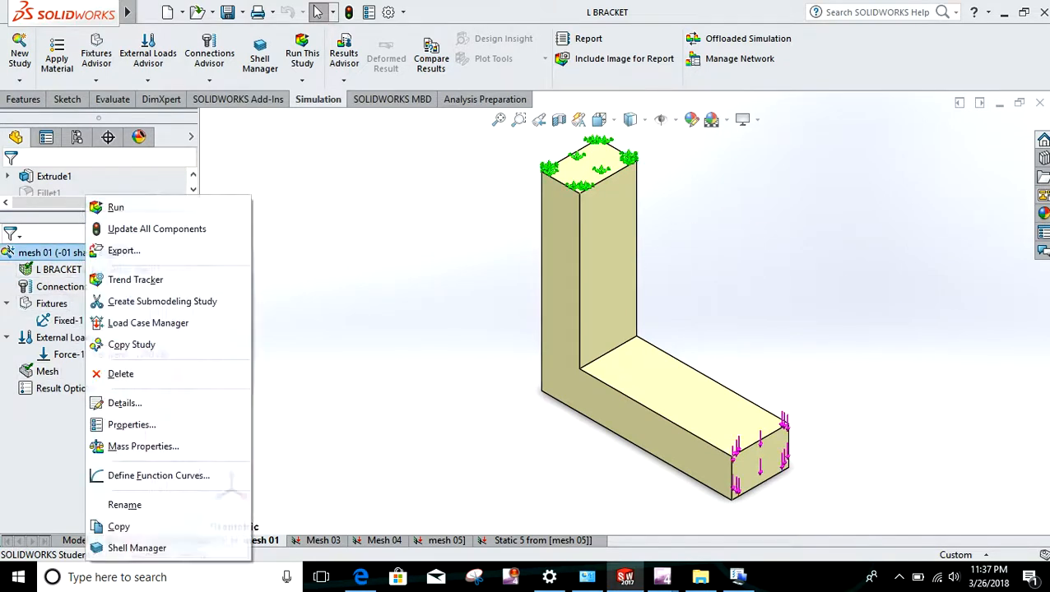
{"action": "left_click", "coordinate": [116, 207]}
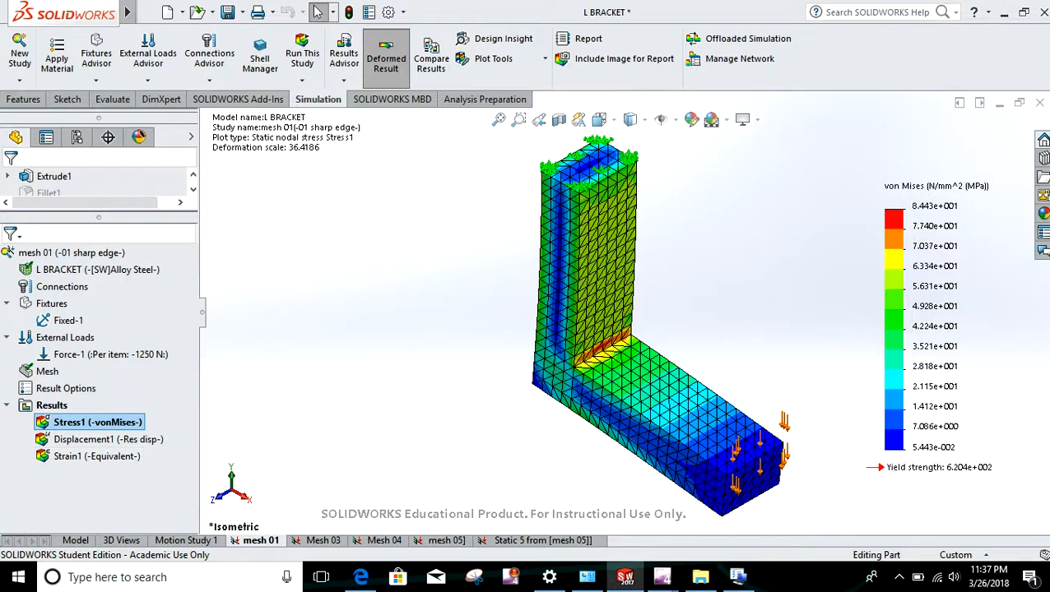
- Set the Stress1 plot's legend to floating number format with 1 decimal place
{"action": "right_click", "coordinate": [92, 422]}
{"action": "left_click", "coordinate": [145, 67]}
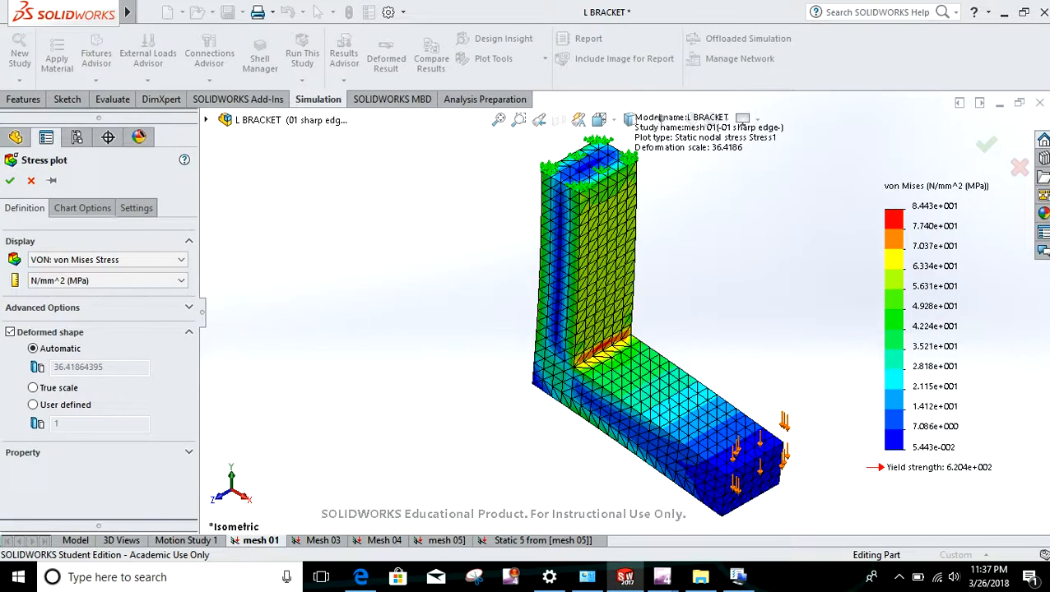
{"action": "left_click", "coordinate": [83, 208]}
{"action": "left_click_drag", "start_coordinate": [191, 329], "coordinate": [190, 429]}
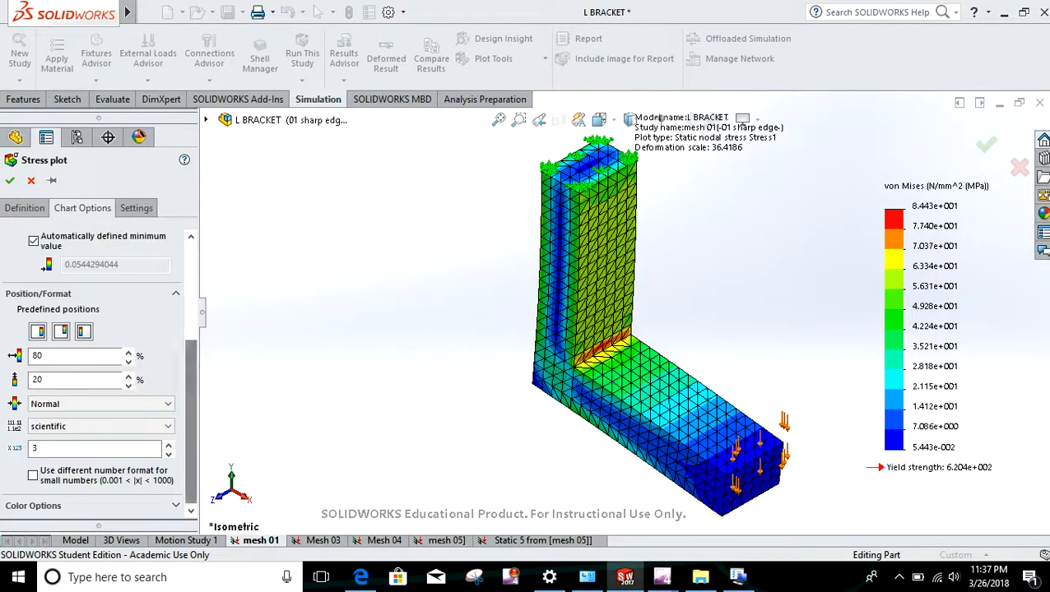
{"action": "left_click", "coordinate": [98, 426]}
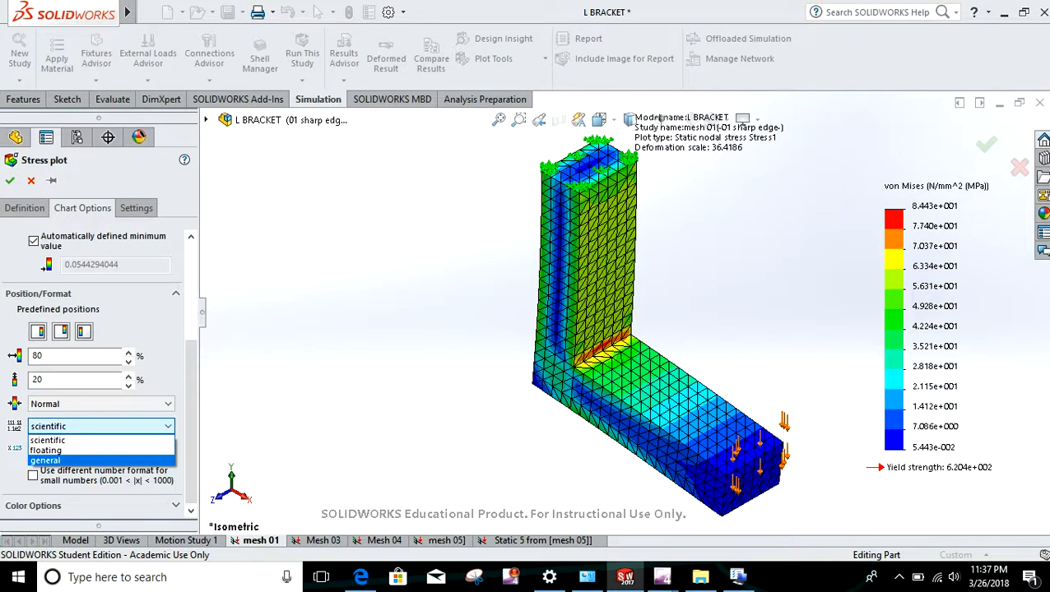
{"action": "left_click", "coordinate": [46, 451]}
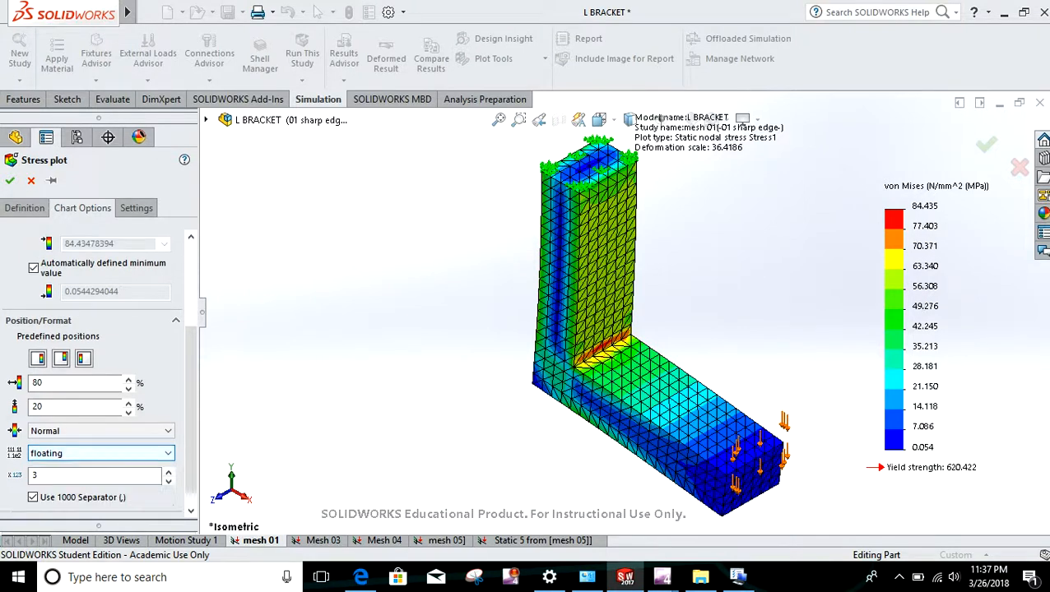
{"action": "left_click", "coordinate": [169, 480]}
{"action": "left_click", "coordinate": [169, 481]}
{"action": "left_click", "coordinate": [10, 180]}
- Show the Displacement1 plot and set its legend to floating number format with 1 decimal place
{"action": "right_click", "coordinate": [79, 440]}
{"action": "left_click", "coordinate": [103, 297]}
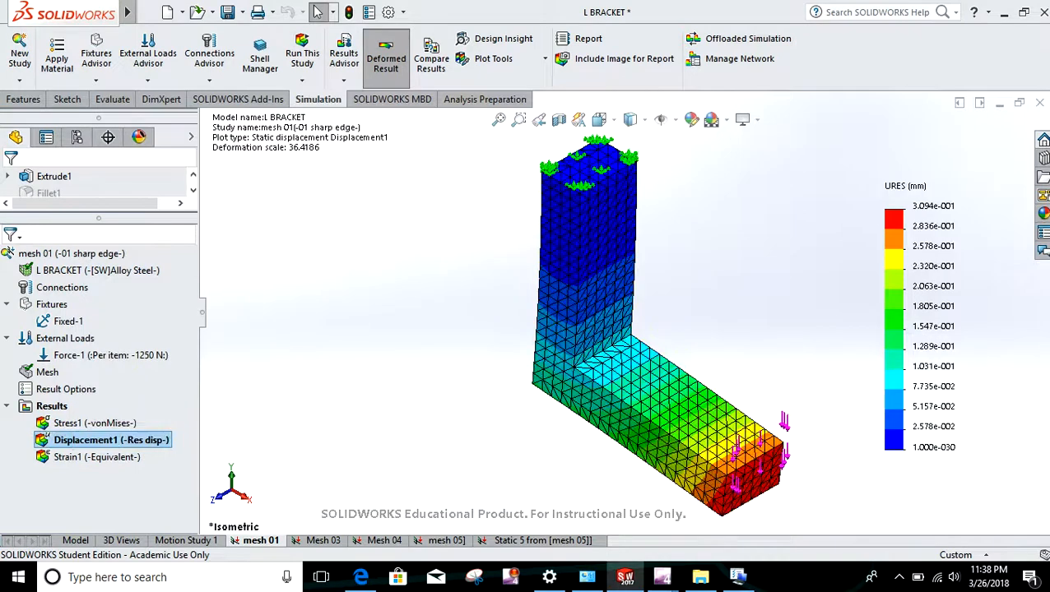
{"action": "right_click", "coordinate": [62, 440]}
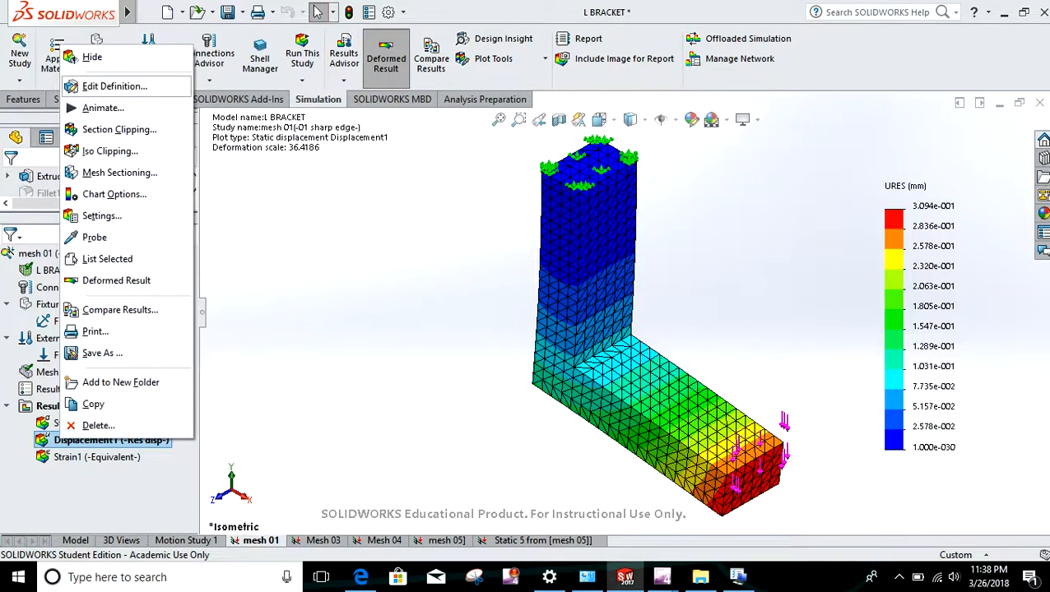
{"action": "left_click", "coordinate": [114, 85]}
{"action": "left_click", "coordinate": [82, 208]}
{"action": "scroll", "coordinate": [94, 370], "scroll_direction": "down", "scroll_amount": 5}
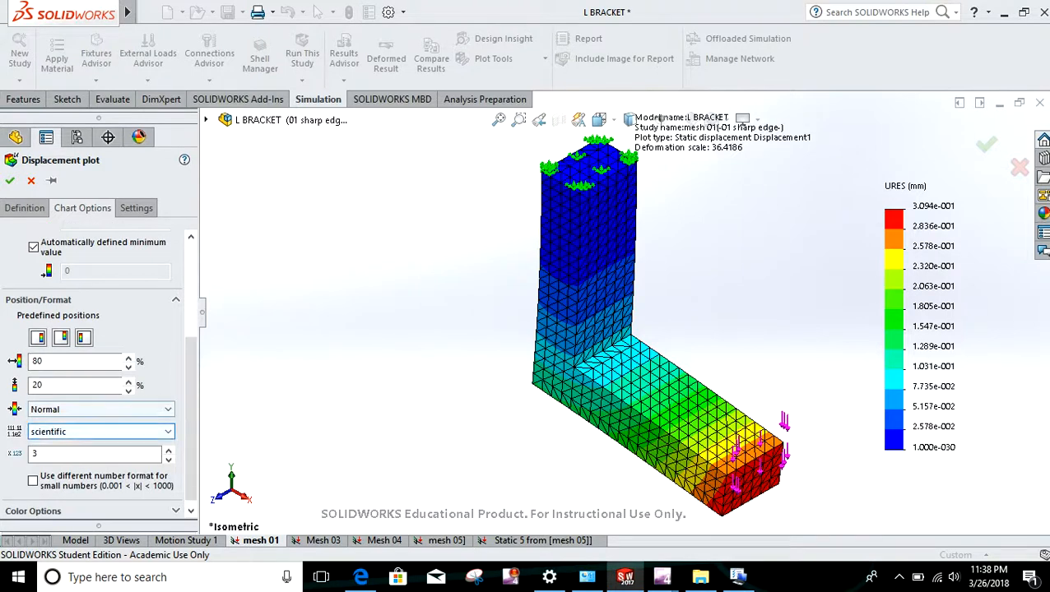
{"action": "left_click", "coordinate": [168, 432]}
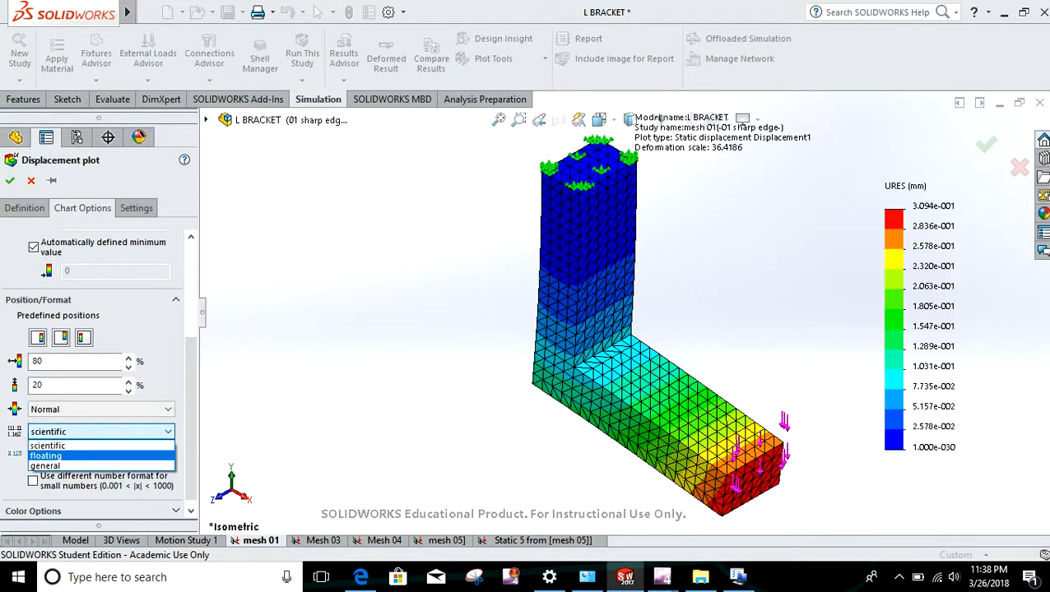
{"action": "left_click", "coordinate": [91, 455]}
{"action": "left_click", "coordinate": [169, 481]}
{"action": "left_click", "coordinate": [168, 480]}
{"action": "left_click", "coordinate": [9, 180]}
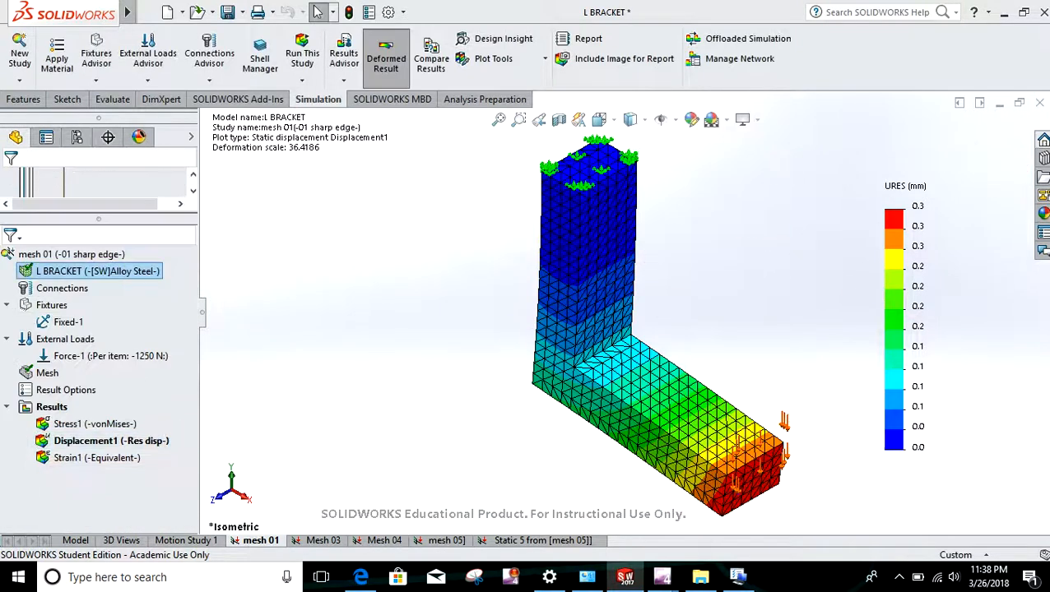
- Show the Strain1 plot and set its legend to floating number format with 1 decimal place
{"action": "double_click", "coordinate": [90, 457]}
{"action": "right_click", "coordinate": [91, 458]}
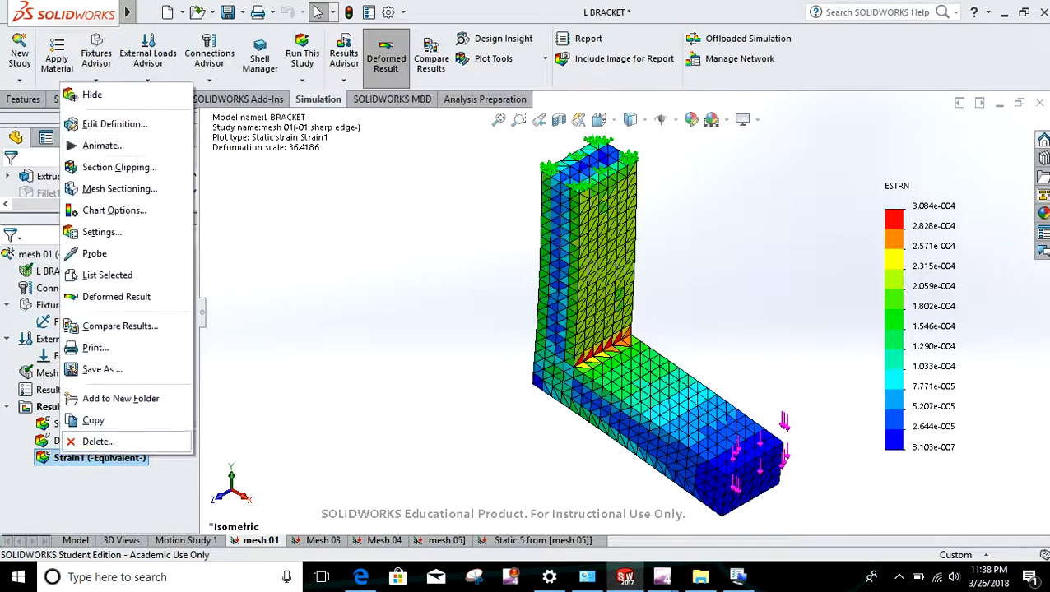
{"action": "left_click", "coordinate": [114, 123]}
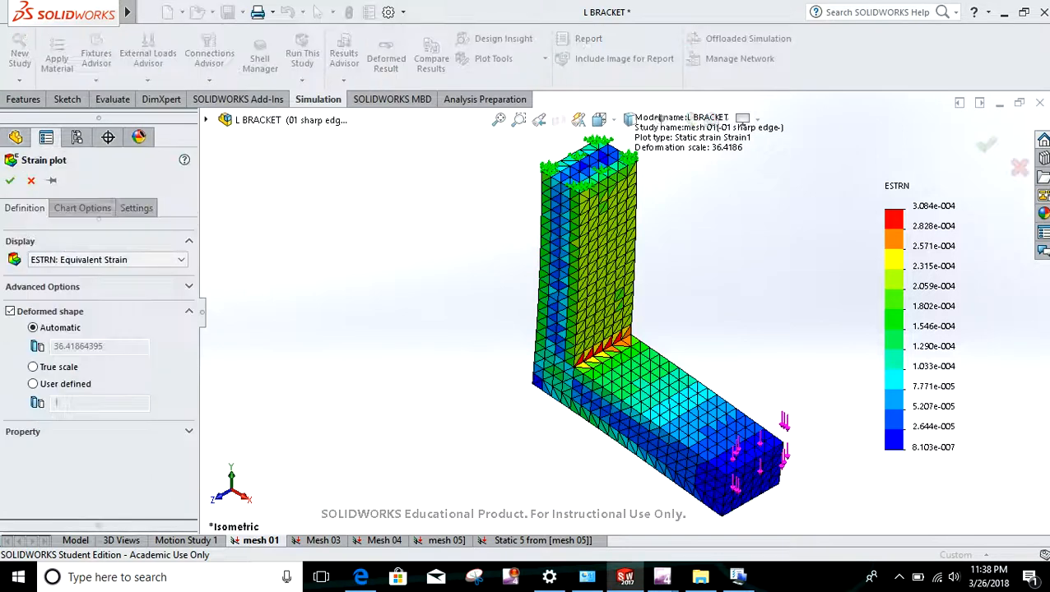
{"action": "left_click", "coordinate": [83, 209]}
{"action": "scroll", "coordinate": [98, 371], "scroll_direction": "down", "scroll_amount": 5}
{"action": "left_click", "coordinate": [99, 441]}
{"action": "left_click", "coordinate": [49, 463]}
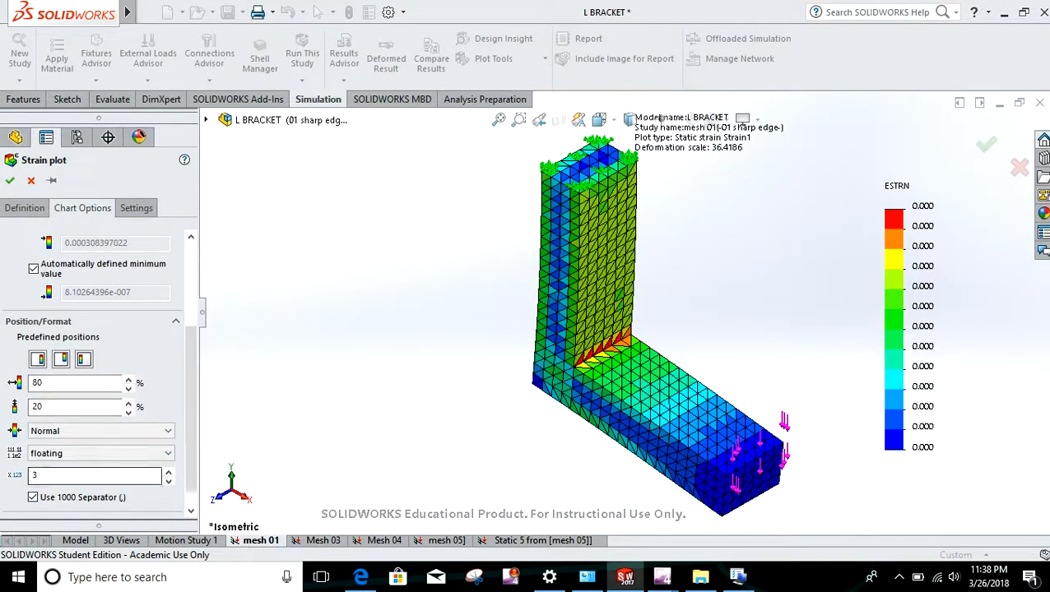
{"action": "left_click", "coordinate": [169, 481]}
{"action": "left_click", "coordinate": [169, 481]}
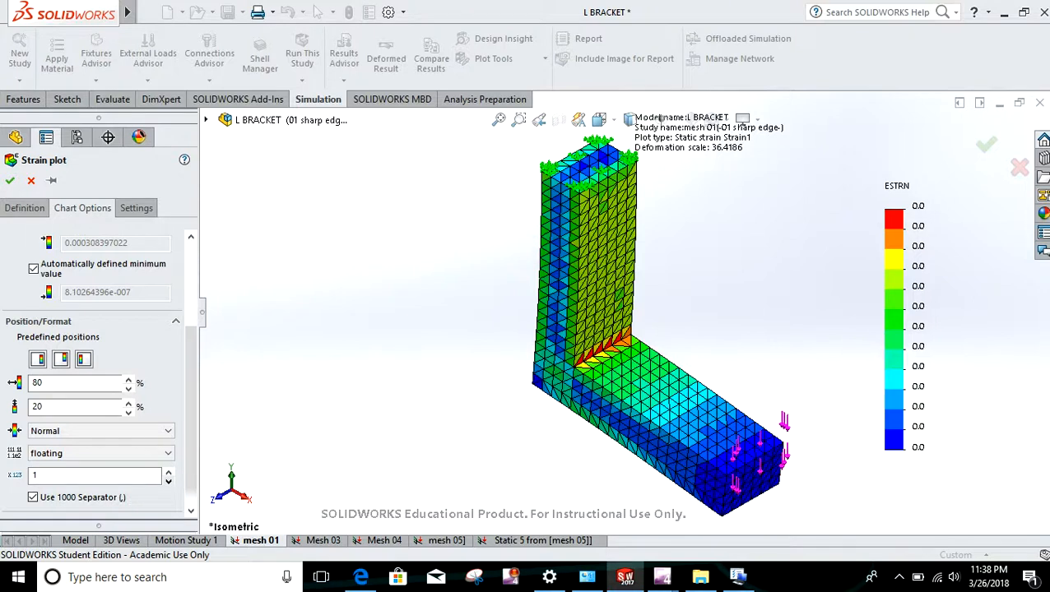
- Show the Stress1 plot and play its animation twice to examine how the bracket deforms under the load
{"action": "double_click", "coordinate": [96, 425]}
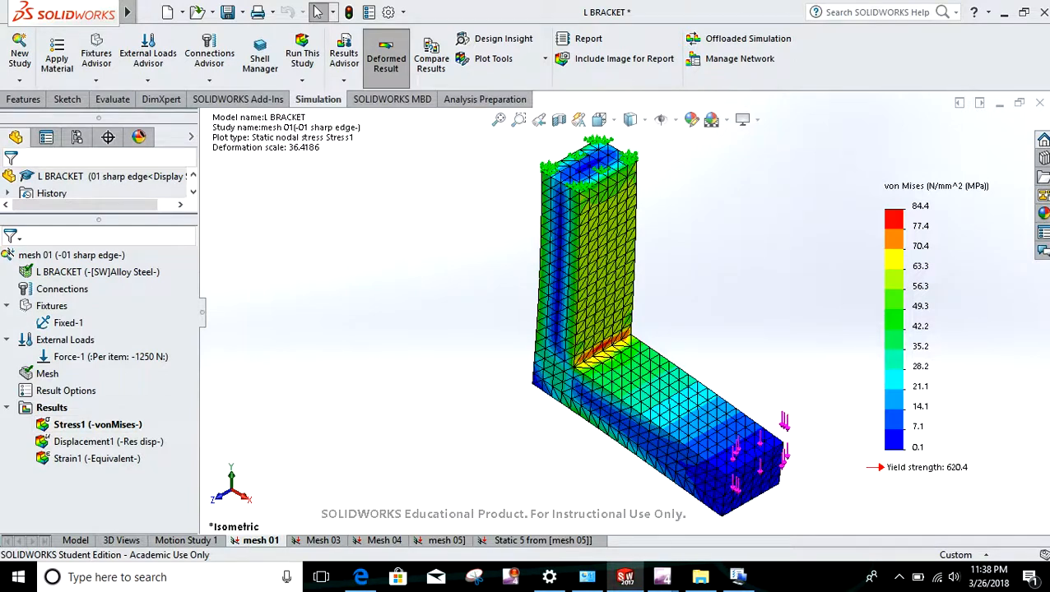
{"action": "right_click", "coordinate": [95, 423]}
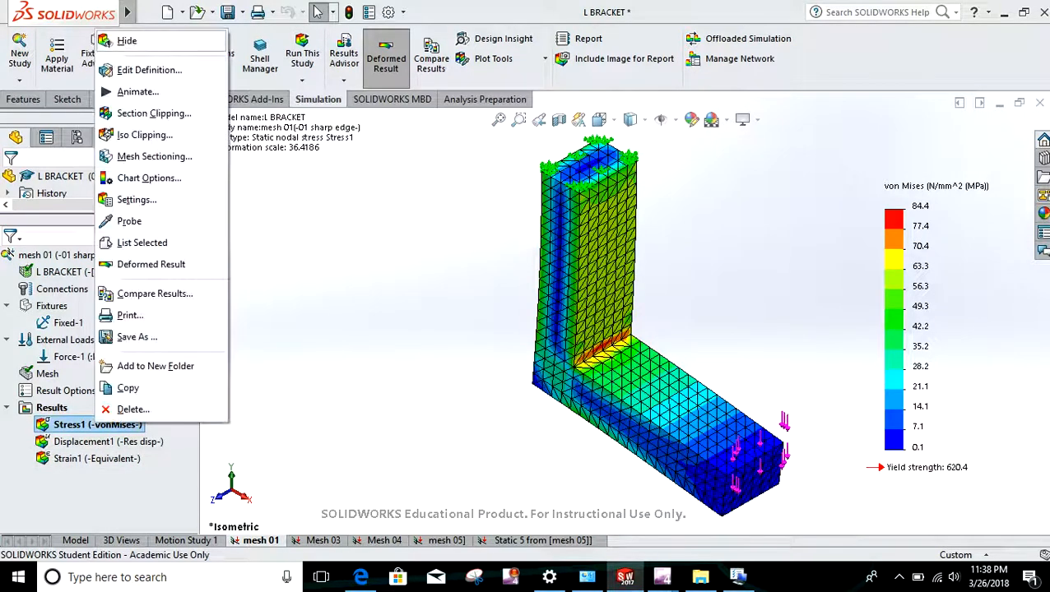
{"action": "left_click", "coordinate": [138, 92]}
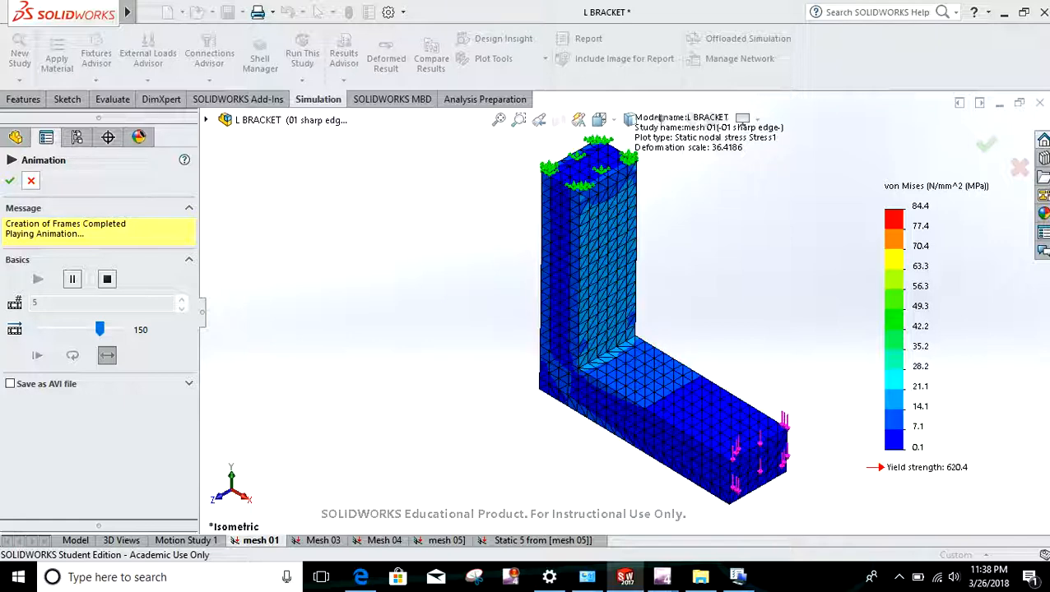
{"action": "left_click", "coordinate": [31, 180]}
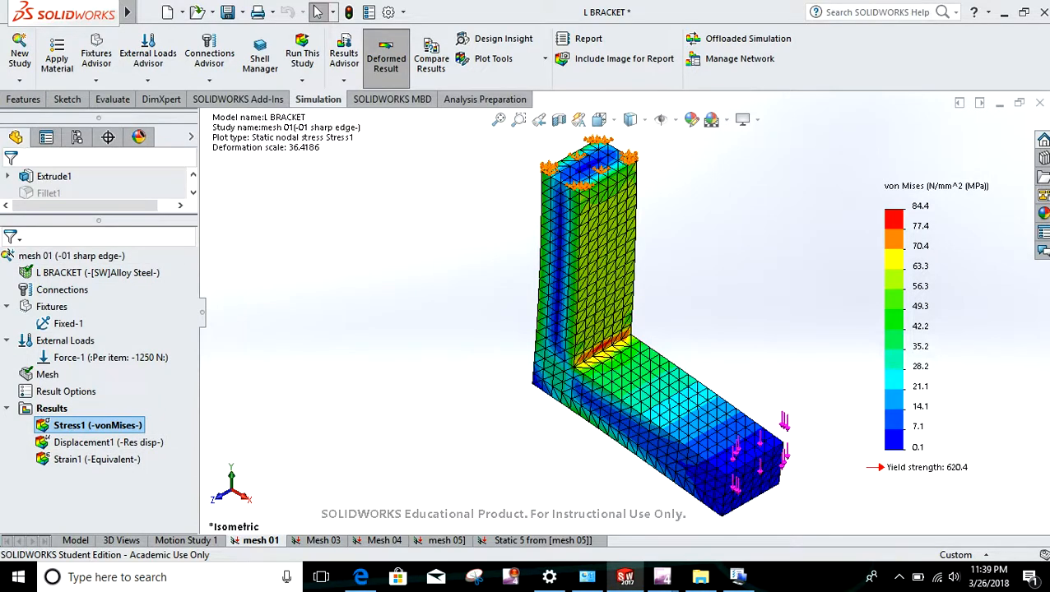
{"action": "right_click", "coordinate": [60, 424]}
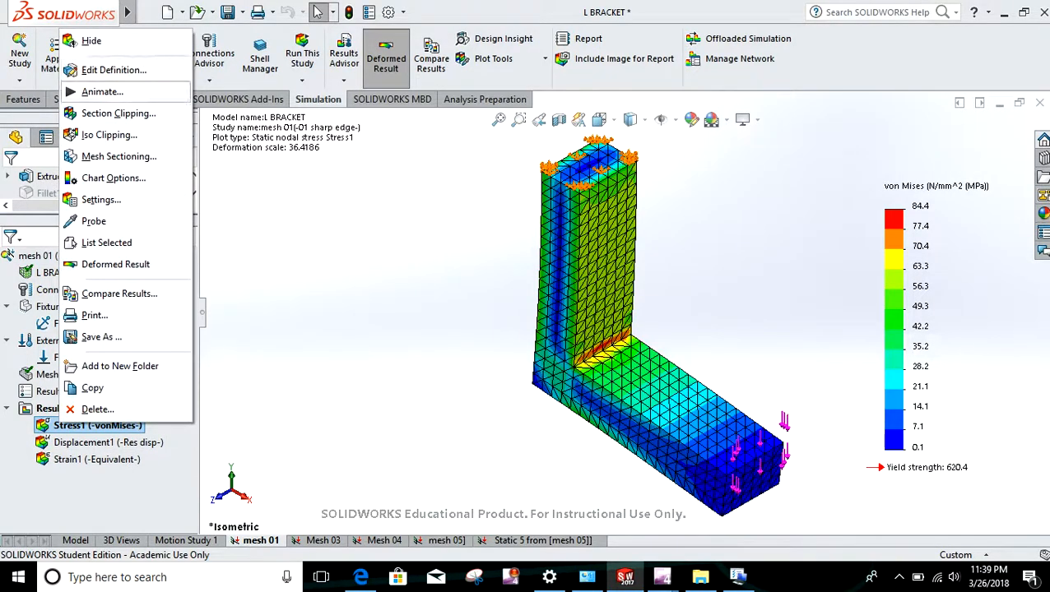
{"action": "left_click", "coordinate": [99, 89]}
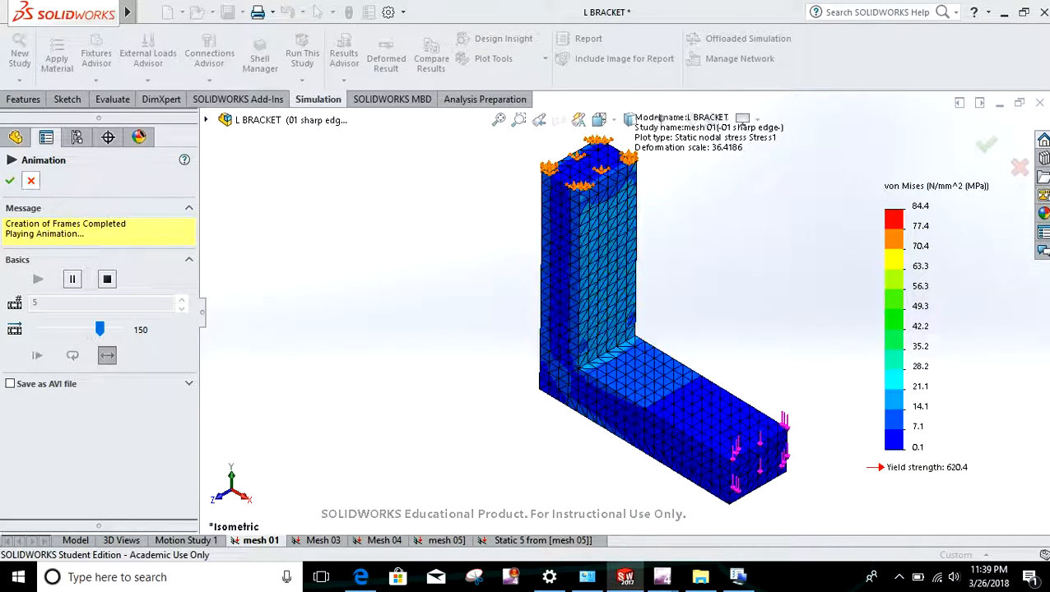
{"action": "left_click", "coordinate": [30, 181]}
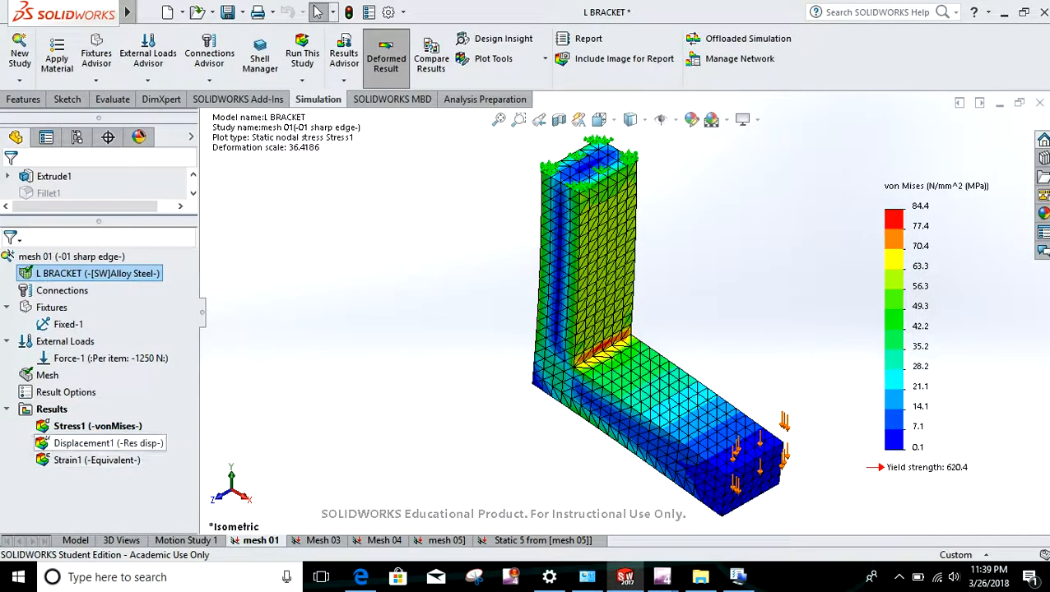
- Show the Displacement1 plot and play its animation with the speed reduced to 91
{"action": "left_click", "coordinate": [63, 444]}
{"action": "right_click", "coordinate": [63, 443]}
{"action": "left_click", "coordinate": [98, 296]}
{"action": "left_click", "coordinate": [107, 492]}
{"action": "double_click", "coordinate": [46, 443]}
{"action": "right_click", "coordinate": [46, 443]}
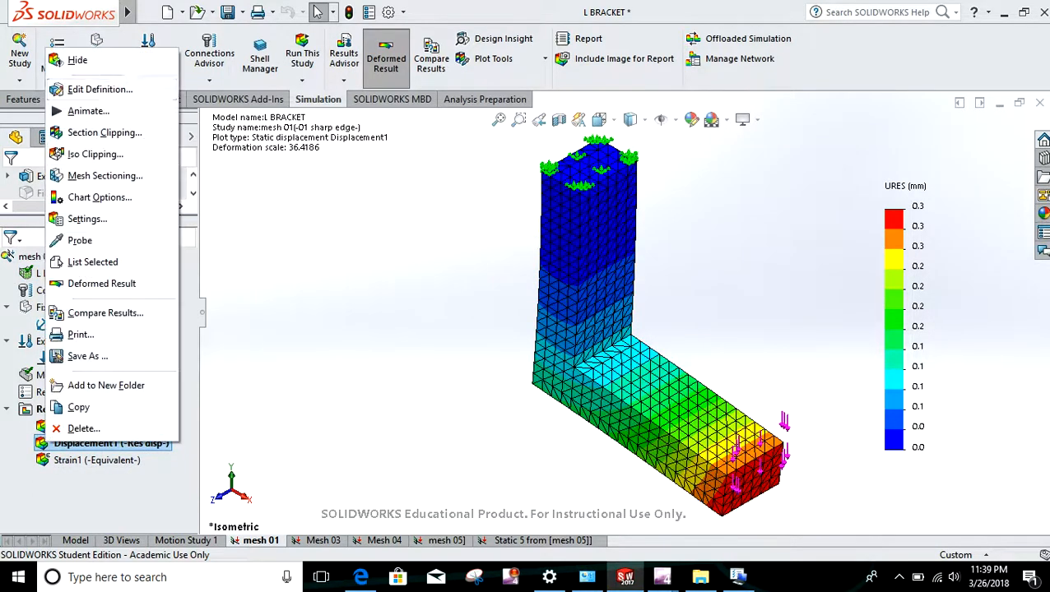
{"action": "left_click", "coordinate": [87, 110]}
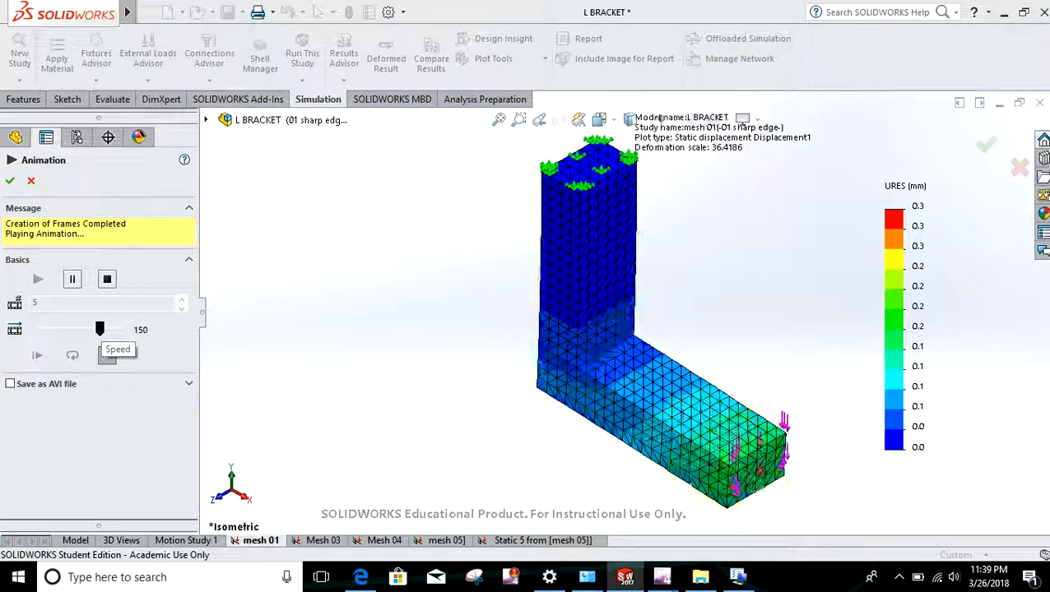
{"action": "left_click_drag", "start_coordinate": [100, 329], "coordinate": [79, 329]}
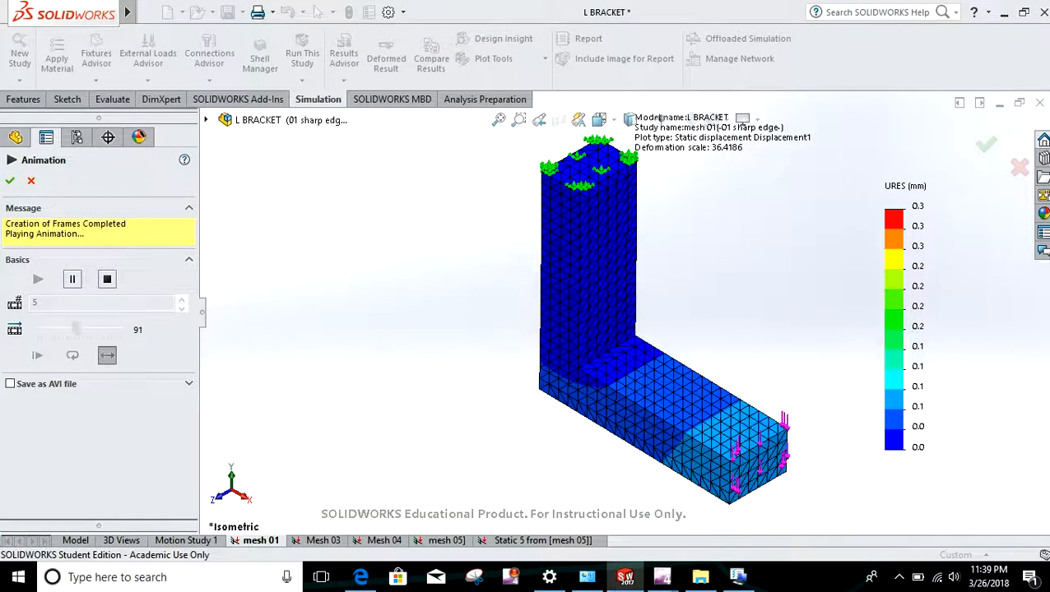
{"action": "left_click", "coordinate": [10, 180]}
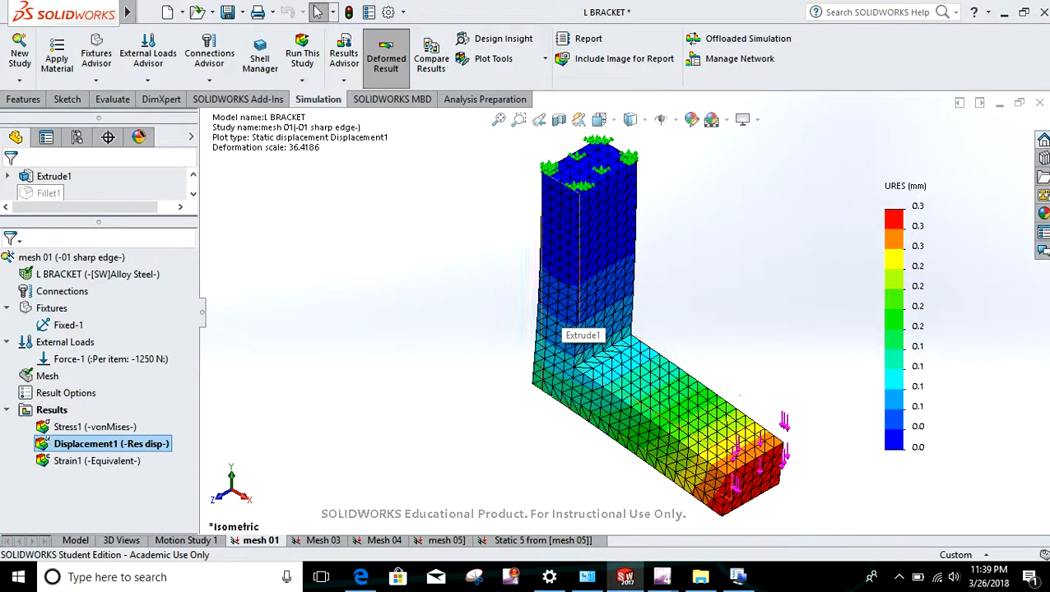
- Set the Displacement1 plot's boundary option to None so the mesh lines are hidden
{"action": "right_click", "coordinate": [102, 443]}
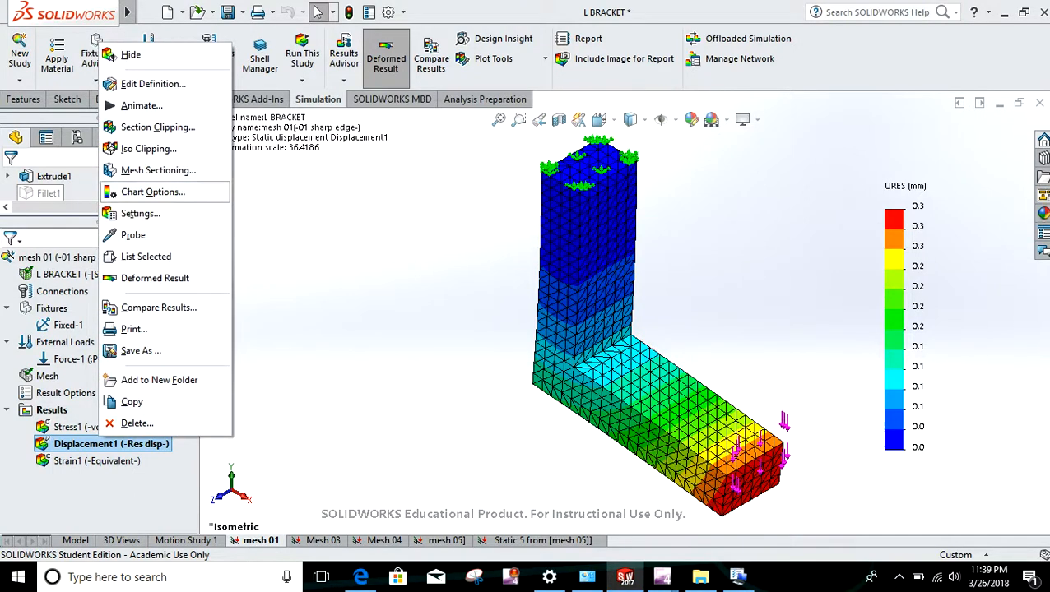
{"action": "left_click", "coordinate": [153, 192]}
{"action": "left_click", "coordinate": [136, 208]}
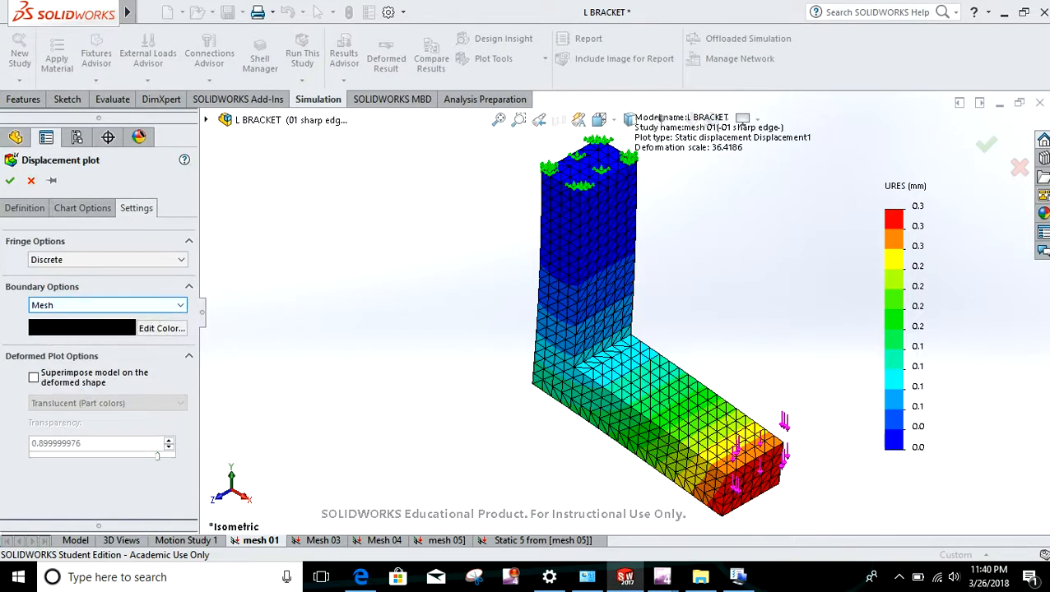
{"action": "left_click", "coordinate": [107, 305]}
{"action": "left_click", "coordinate": [50, 317]}
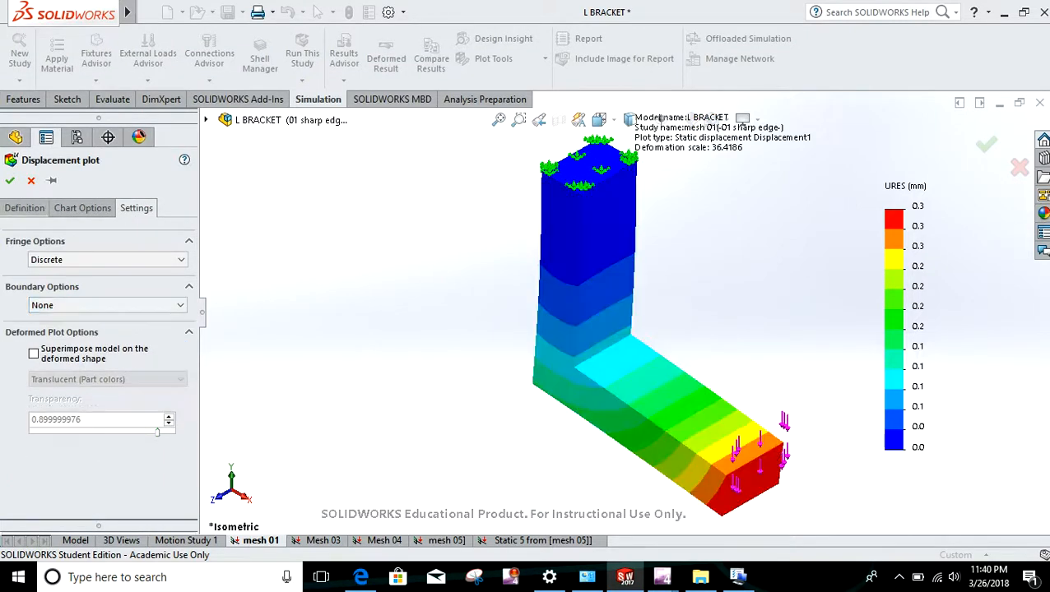
{"action": "left_click", "coordinate": [9, 181]}
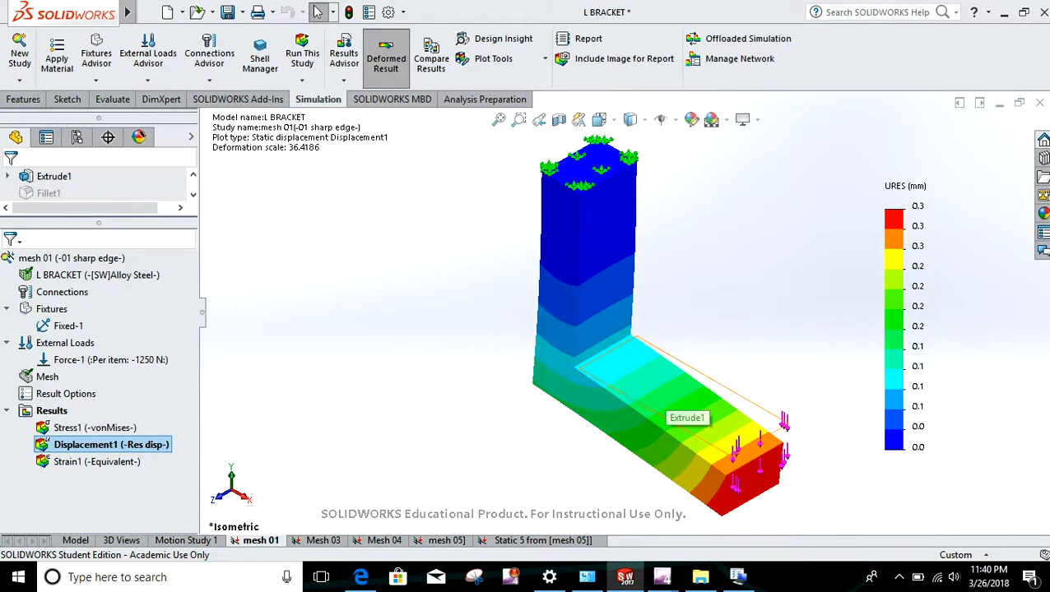
- Show the Strain1 plot and set its legend to scientific number format
{"action": "double_click", "coordinate": [96, 462]}
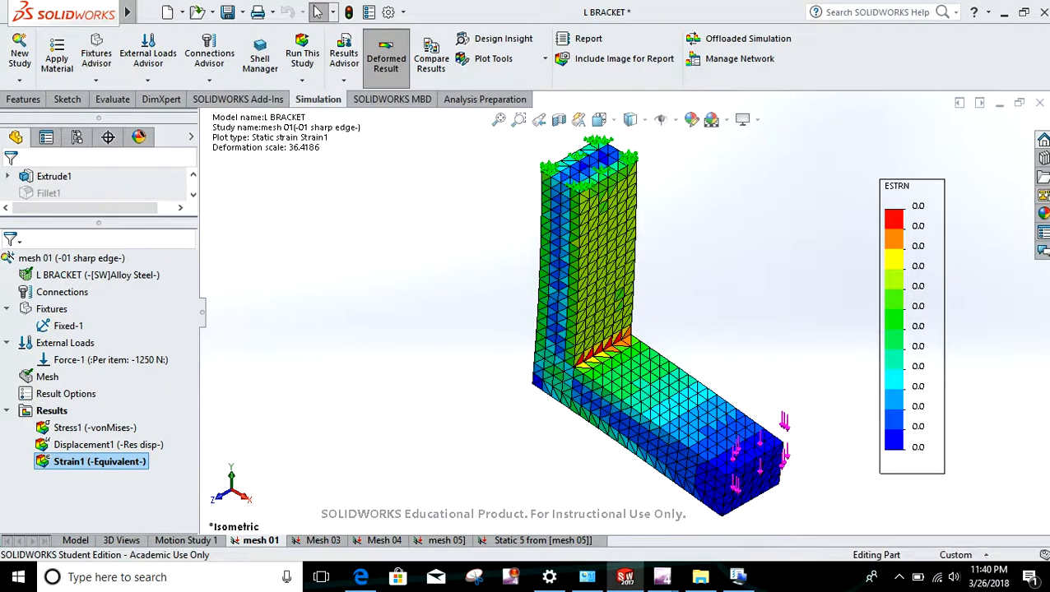
{"action": "right_click", "coordinate": [923, 237]}
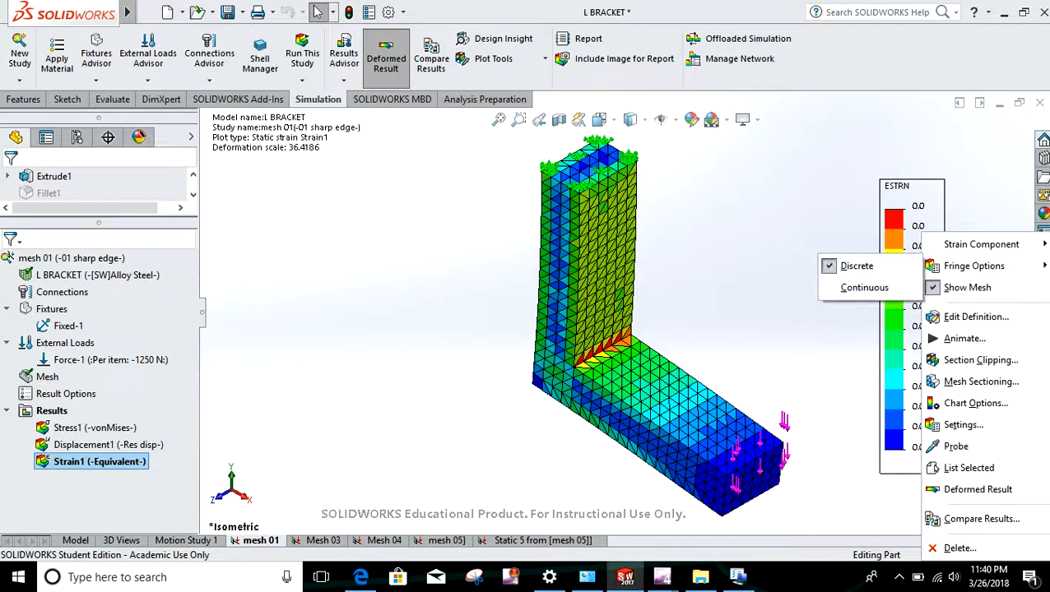
{"action": "left_click", "coordinate": [975, 317]}
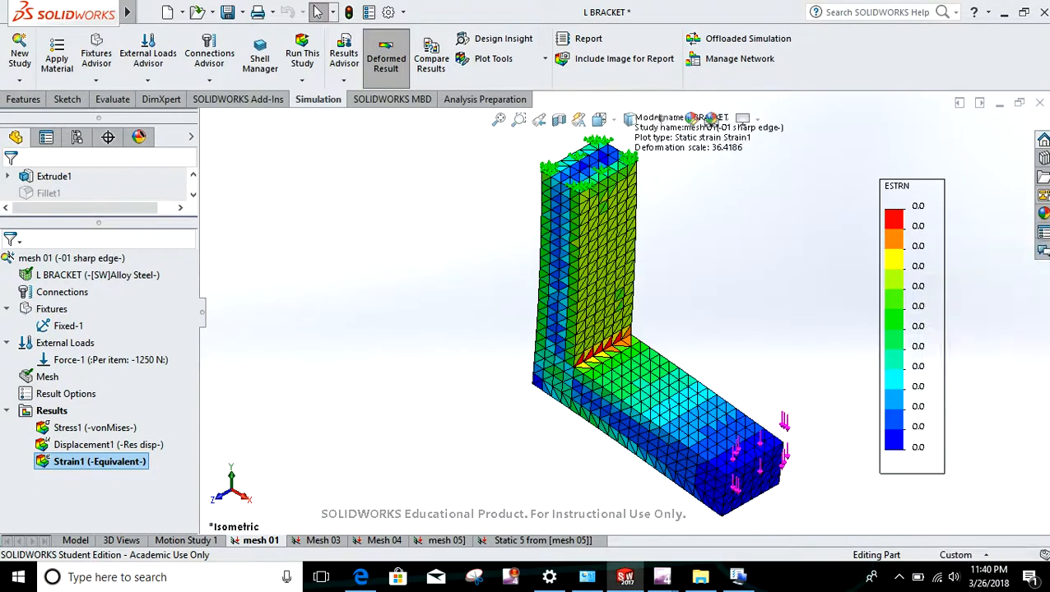
{"action": "left_click", "coordinate": [82, 208]}
{"action": "left_click", "coordinate": [137, 208]}
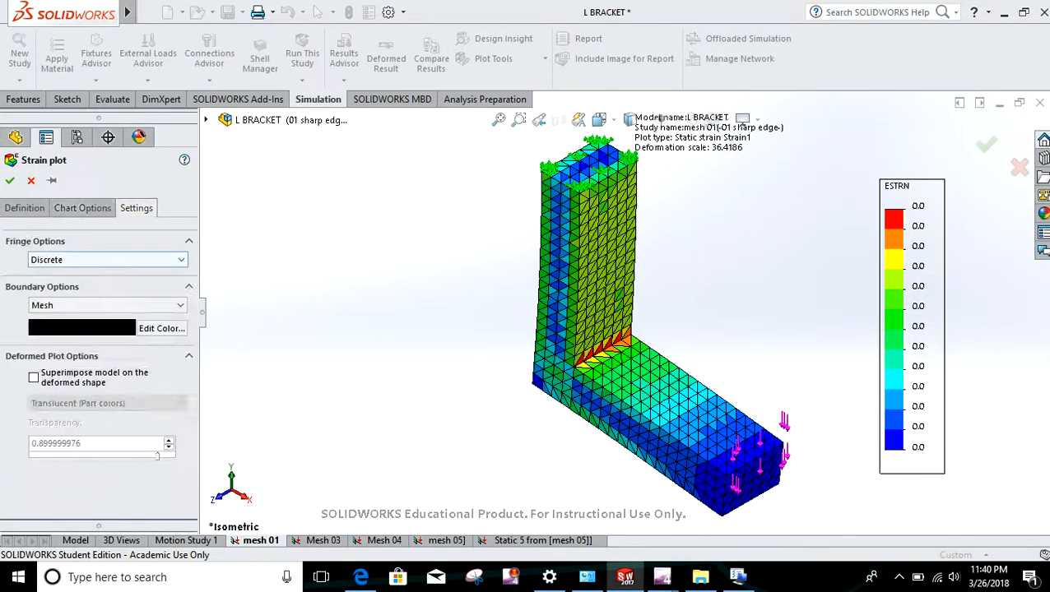
{"action": "left_click", "coordinate": [83, 208]}
{"action": "scroll", "coordinate": [99, 370], "scroll_direction": "down", "scroll_amount": 3}
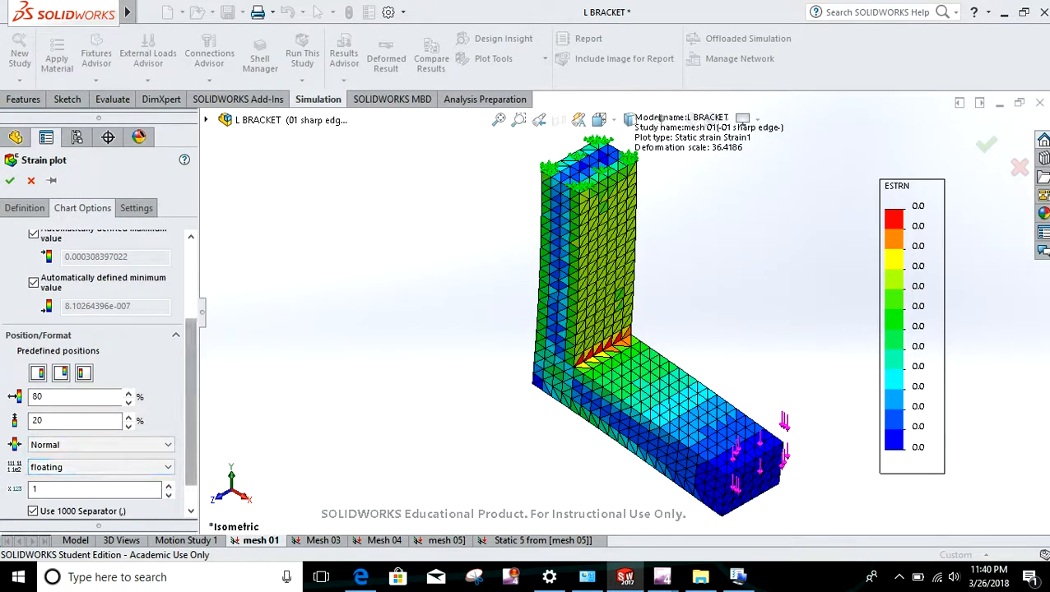
{"action": "scroll", "coordinate": [100, 368], "scroll_direction": "down", "scroll_amount": 1}
{"action": "left_click", "coordinate": [98, 434]}
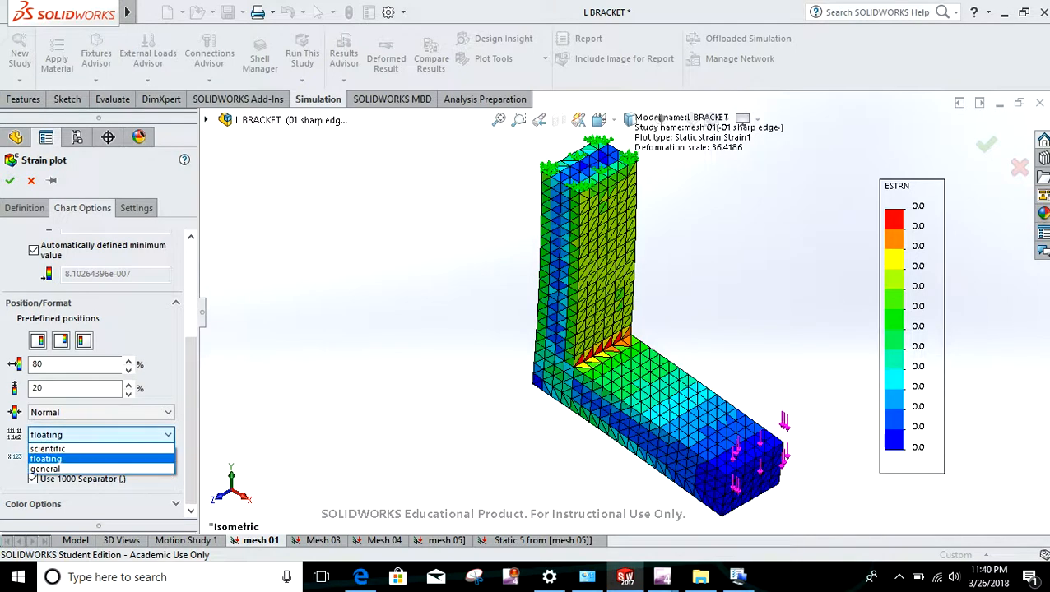
{"action": "left_click", "coordinate": [47, 449]}
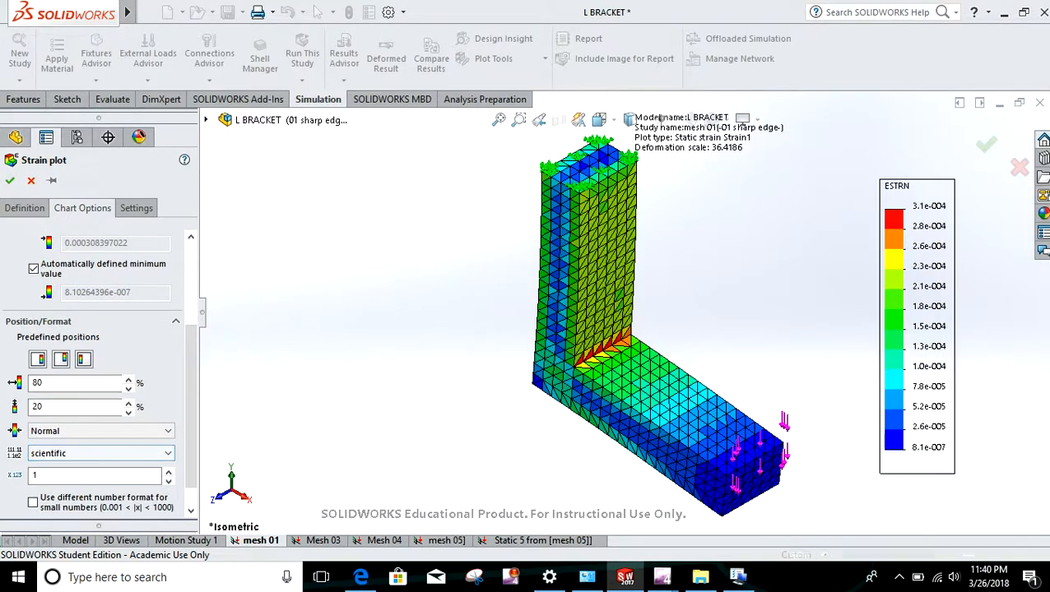
{"action": "left_click", "coordinate": [10, 180]}
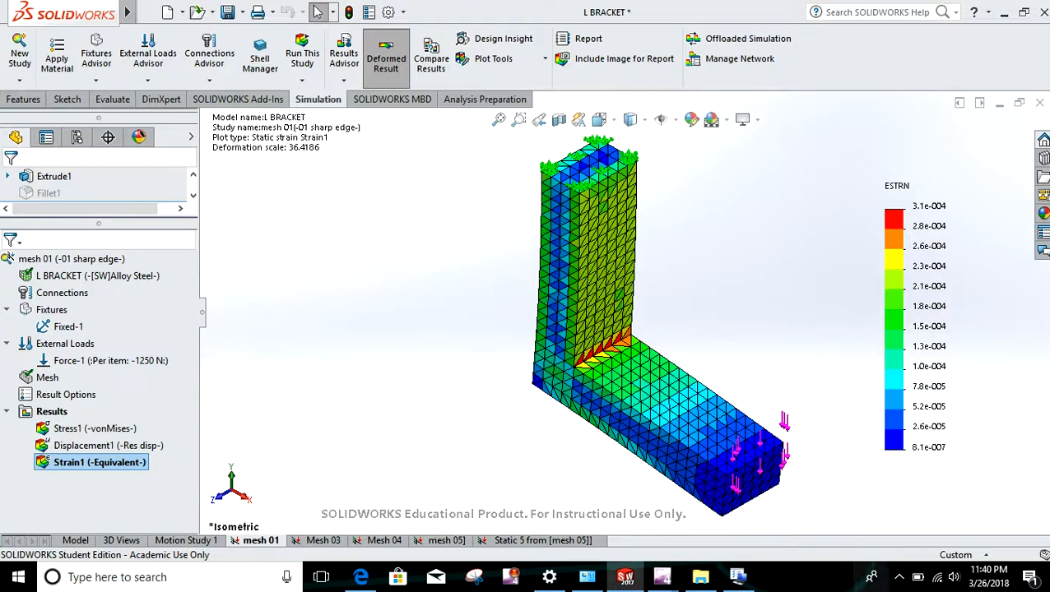
{"action": "left_click", "coordinate": [899, 577]}
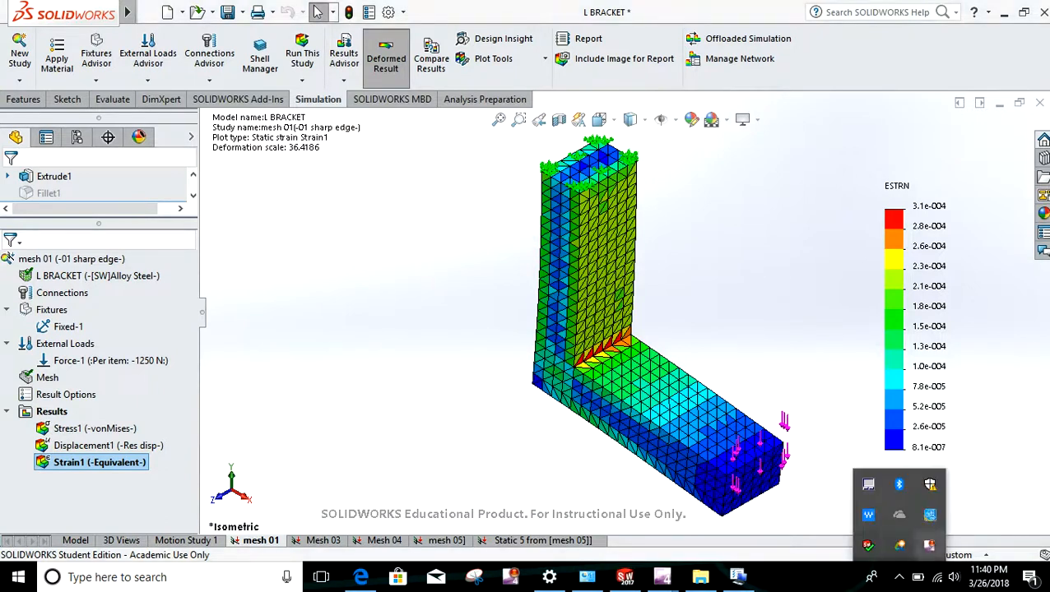